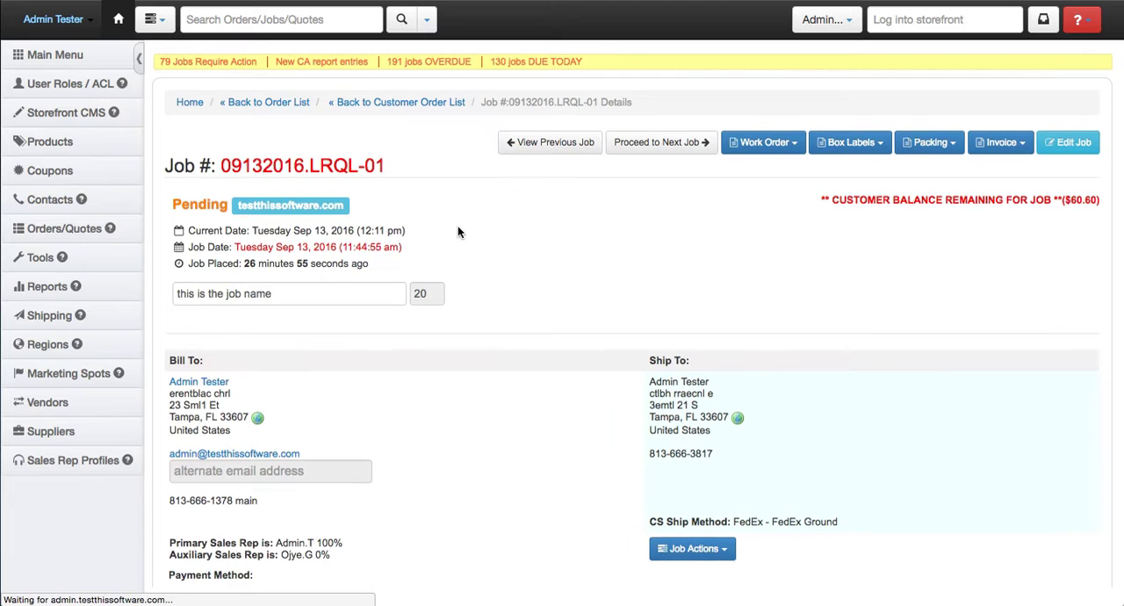
- Open the pending business card job for editing and set its quantity to 500
scroll(458, 232, "down", 4)
scroll(458, 231, "down", 1)
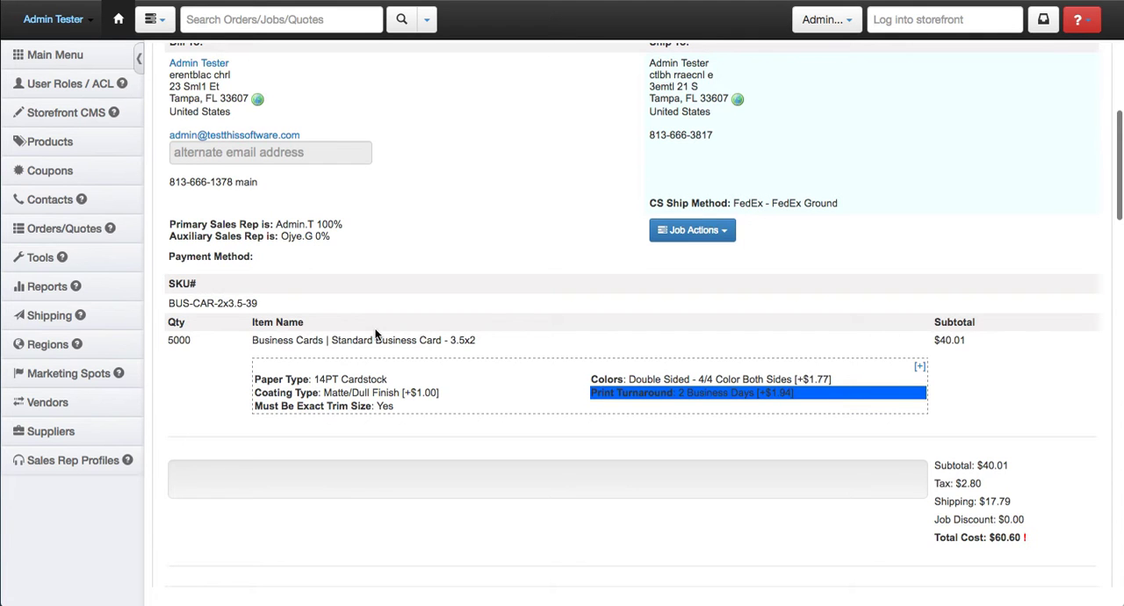
scroll(377, 334, "up", 4)
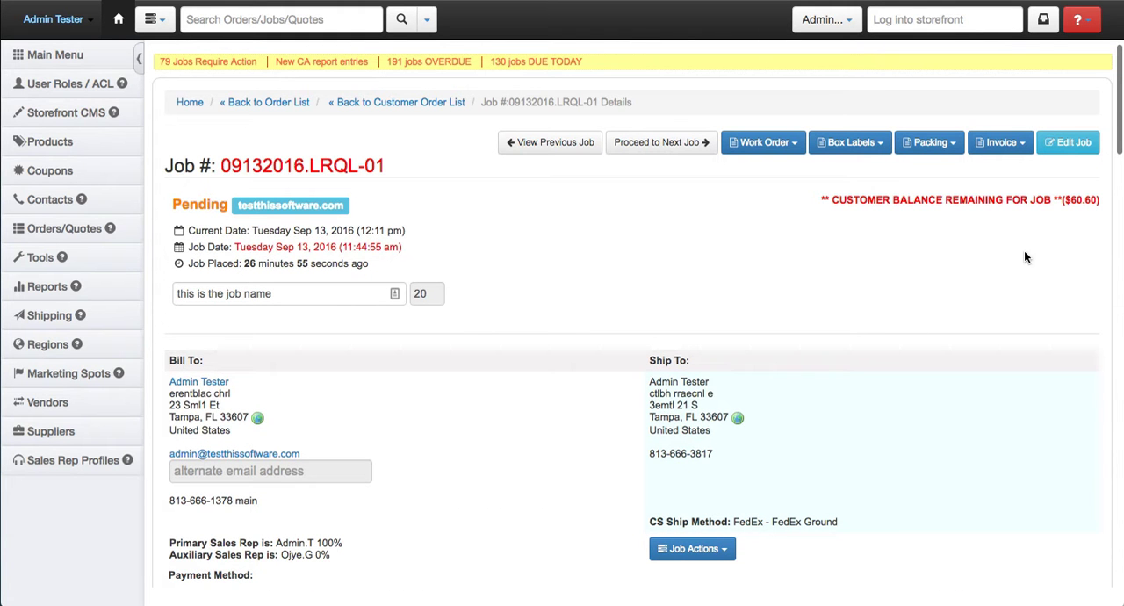
left_click(1059, 152)
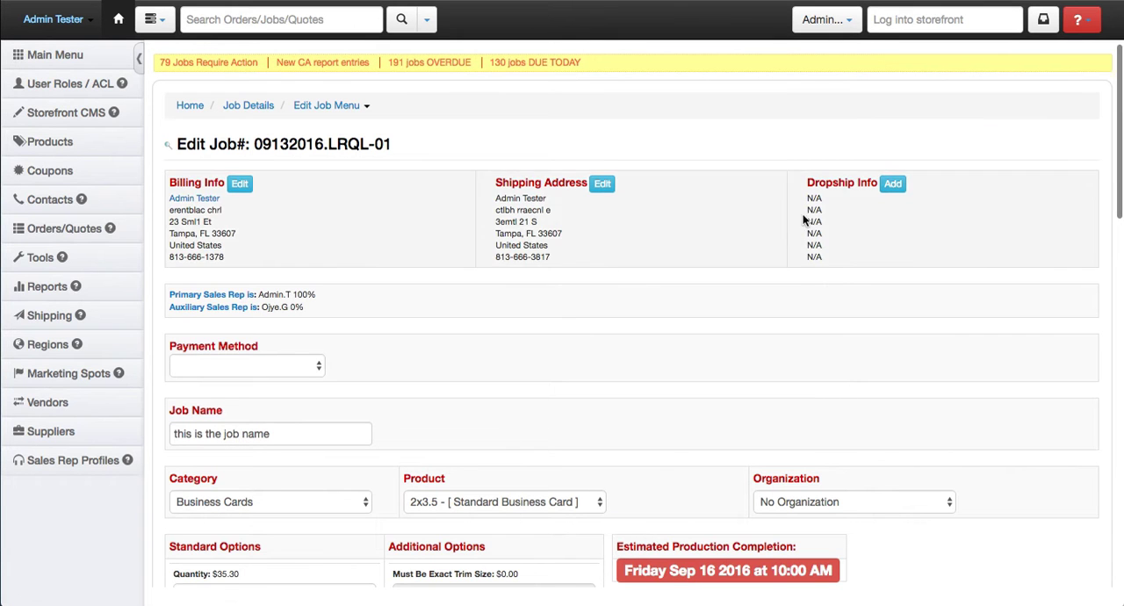
scroll(410, 321, "down", 2)
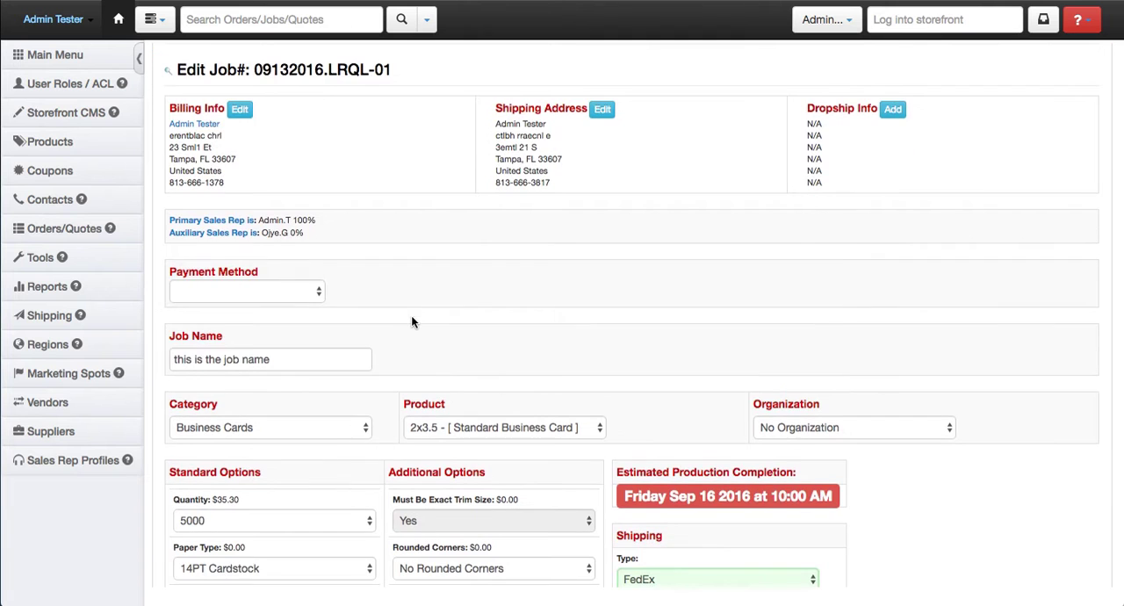
scroll(426, 284, "down", 5)
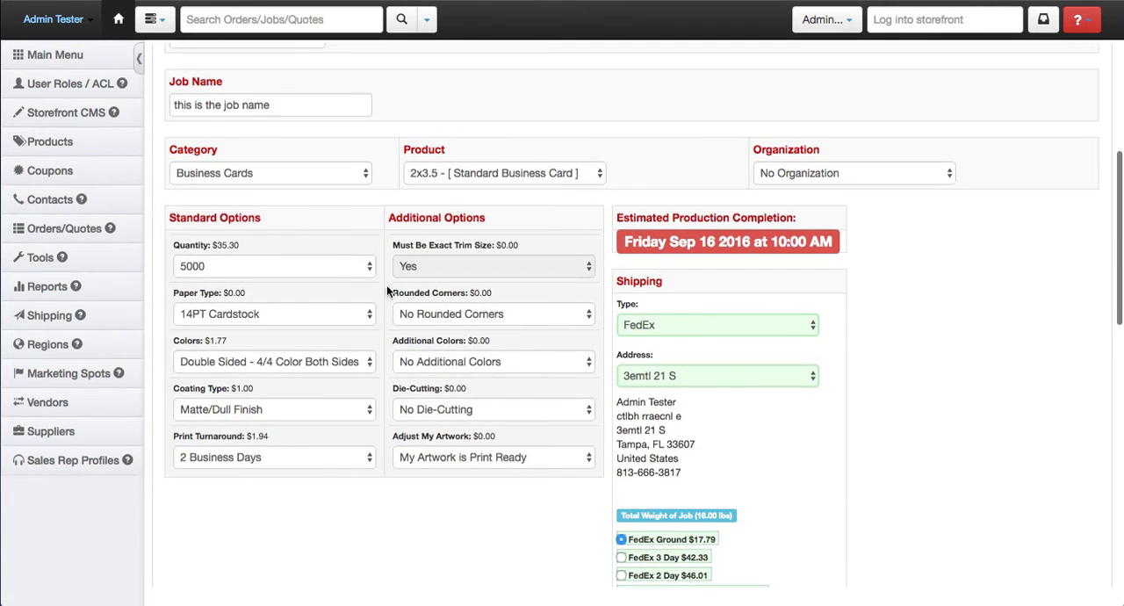
left_click(324, 263)
left_click(302, 222)
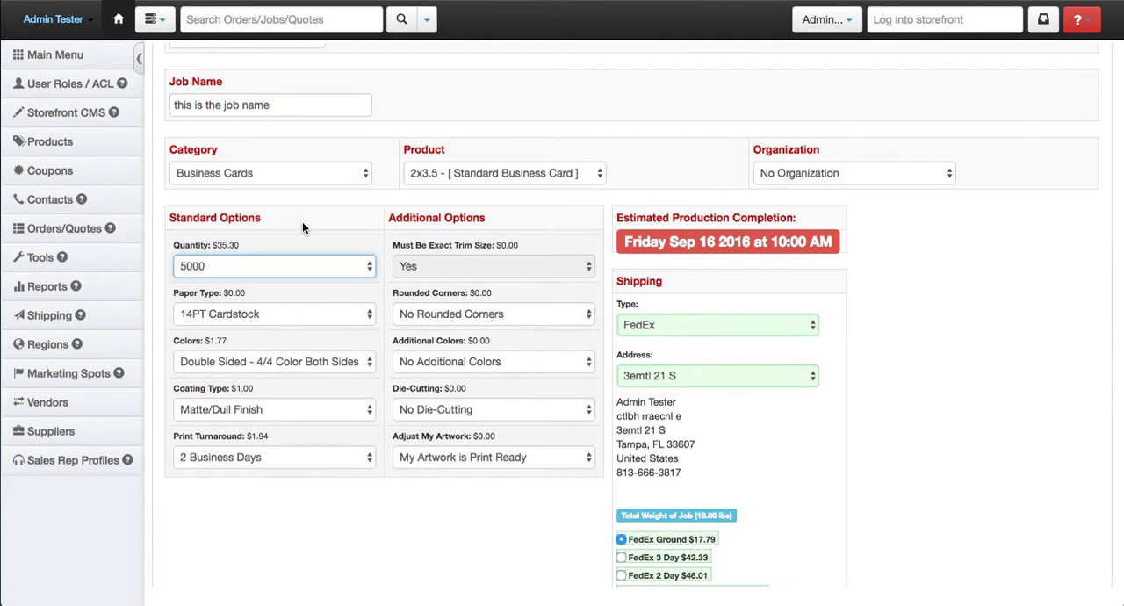
left_click_drag(246, 247, 211, 247)
- Choose FedEx 3 Day as the shipping method for the job
scroll(651, 365, "down", 2)
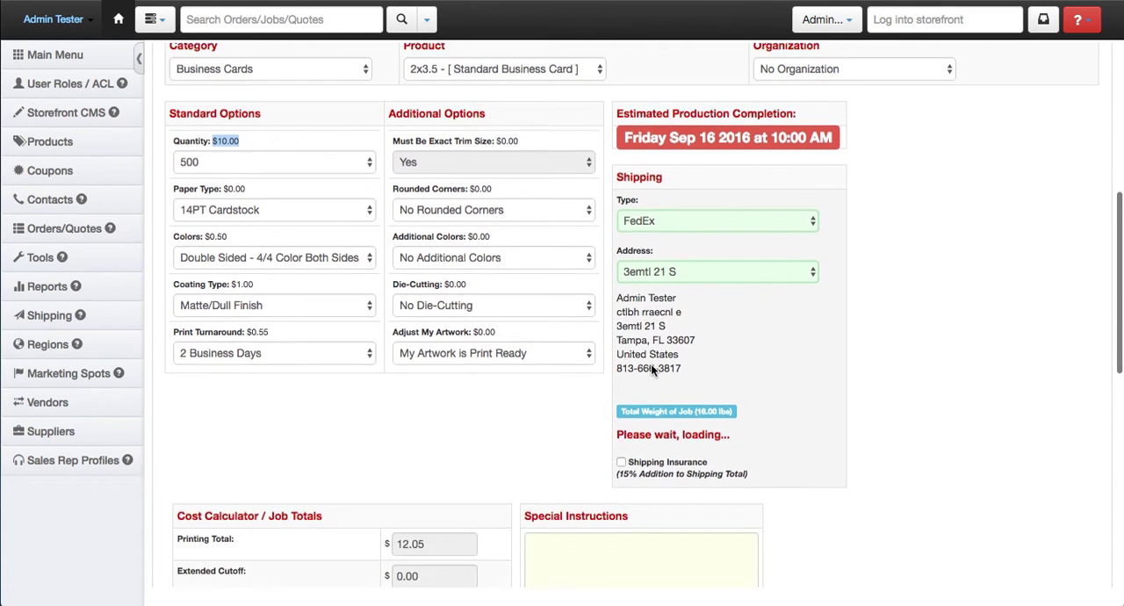
scroll(621, 317, "down", 1)
scroll(619, 305, "down", 3)
scroll(456, 176, "up", 3)
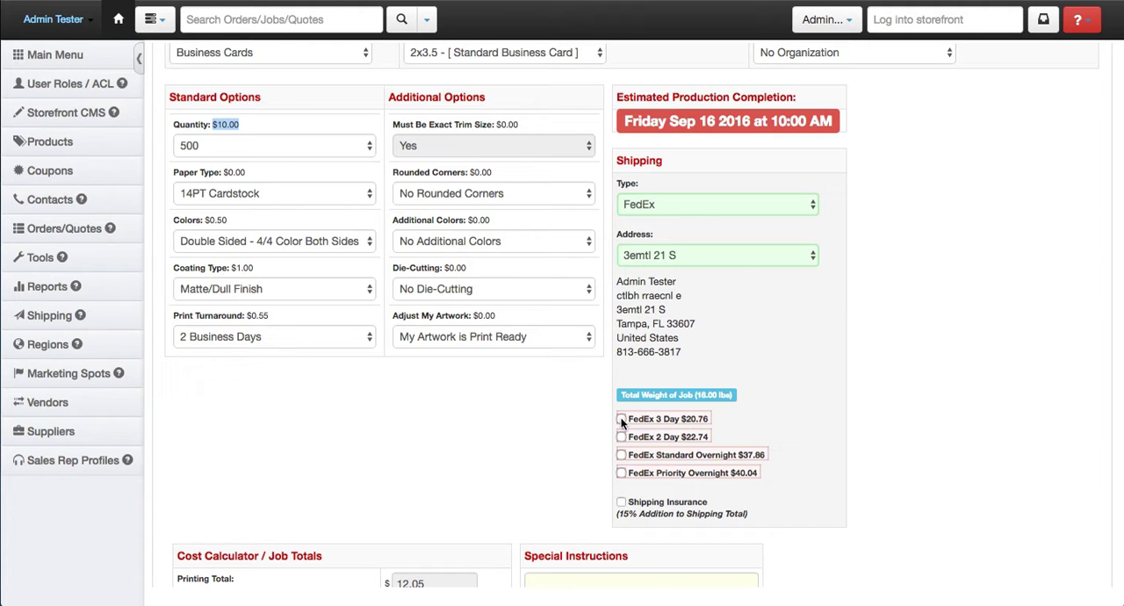
left_click(621, 420)
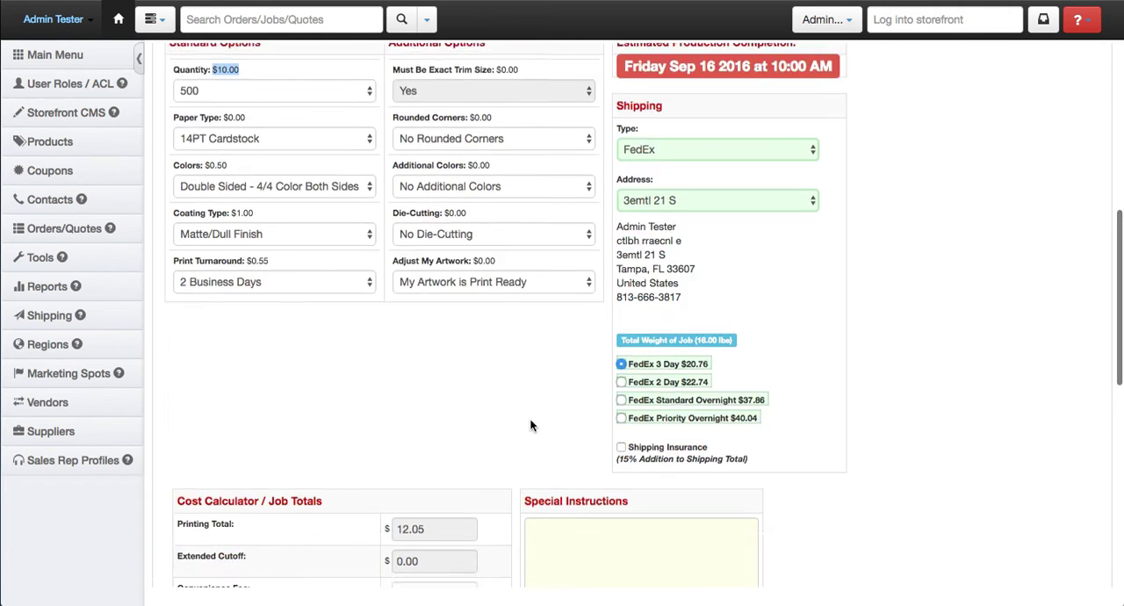
- Review the job's cost totals, save the edited job and return to its detail page
scroll(530, 426, "down", 5)
scroll(530, 426, "down", 1)
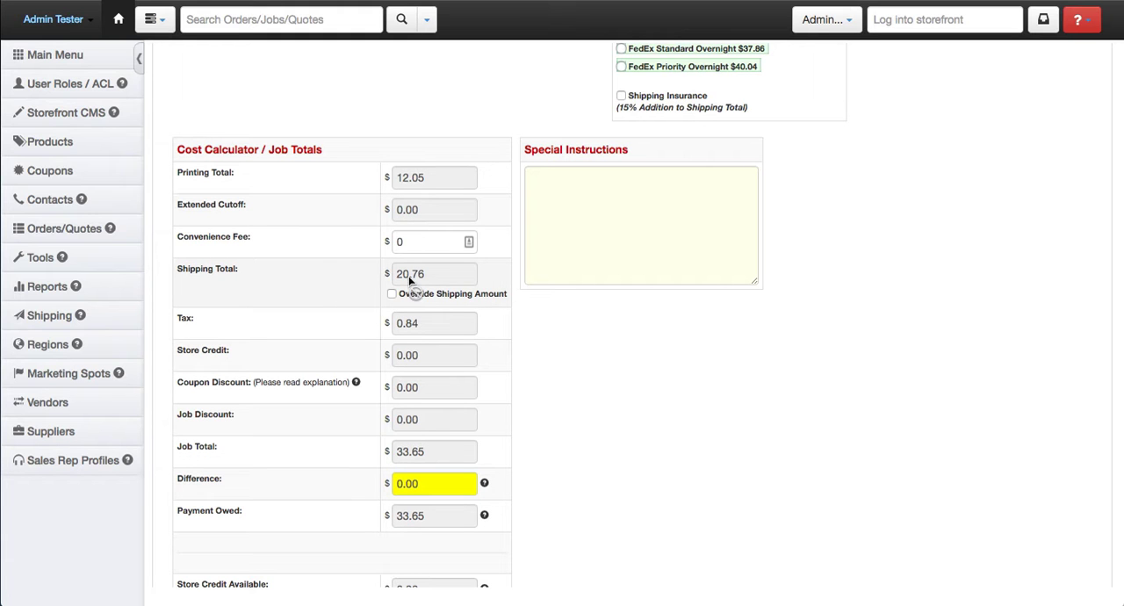
scroll(307, 283, "down", 1)
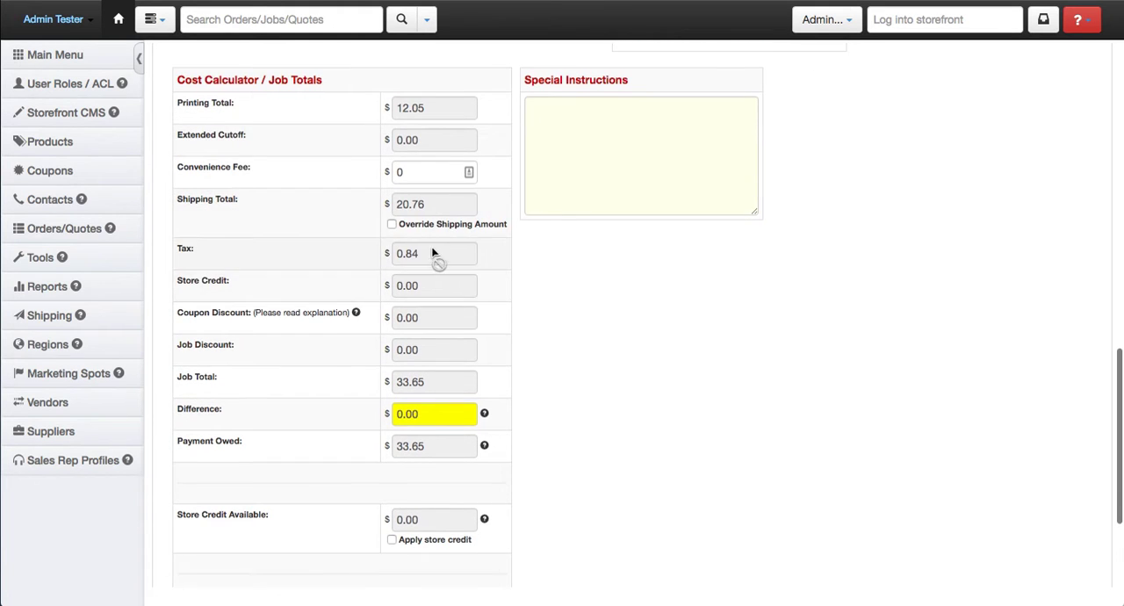
scroll(290, 312, "down", 2)
scroll(288, 313, "down", 1)
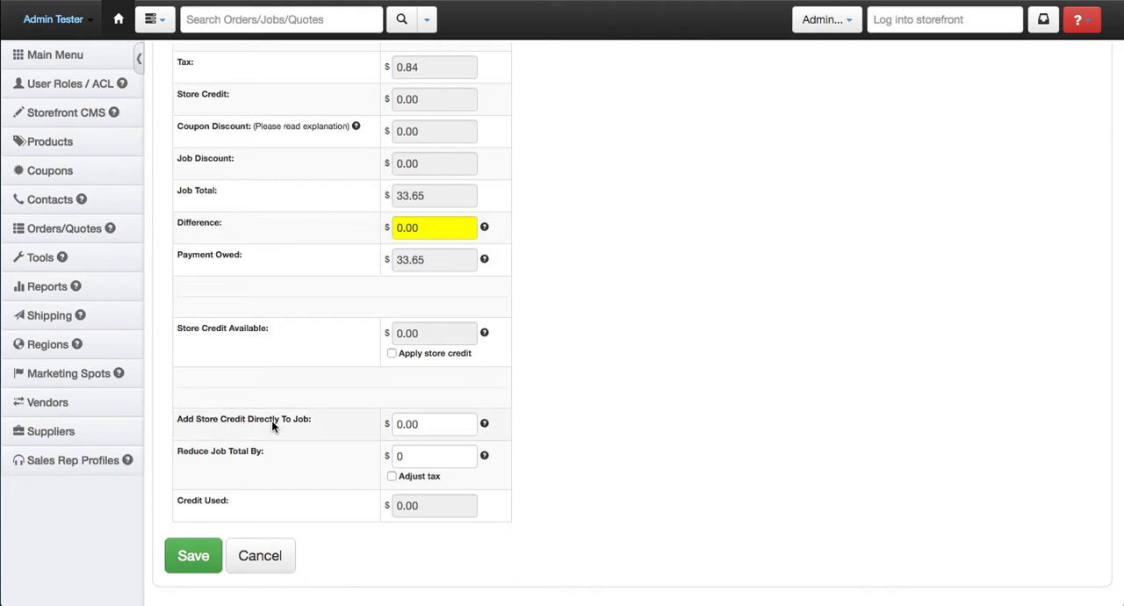
scroll(350, 356, "up", 2)
scroll(350, 355, "down", 2)
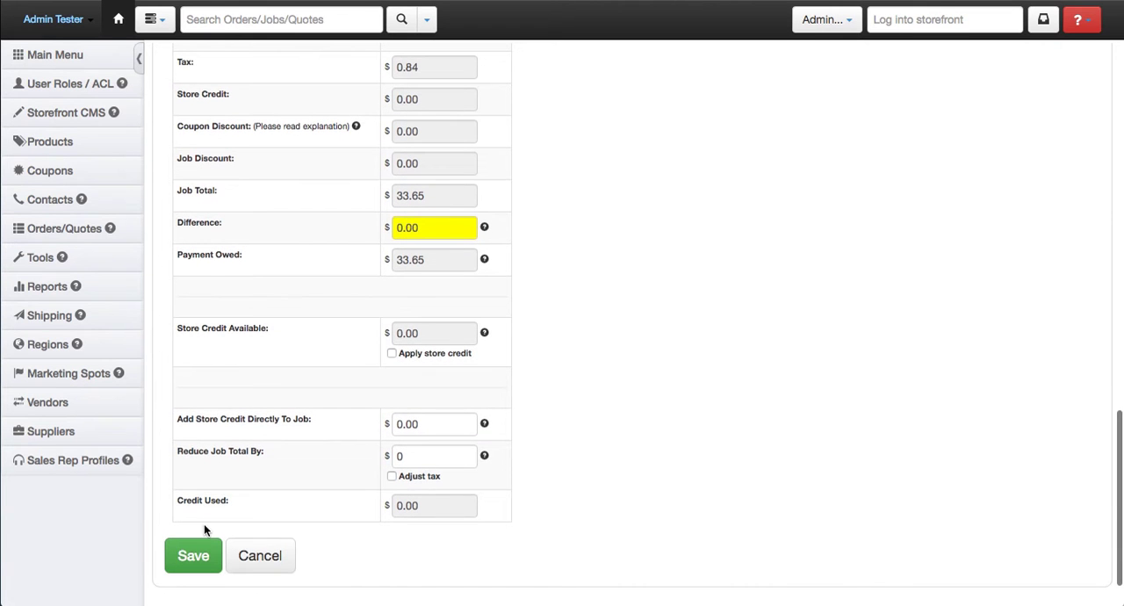
left_click(197, 554)
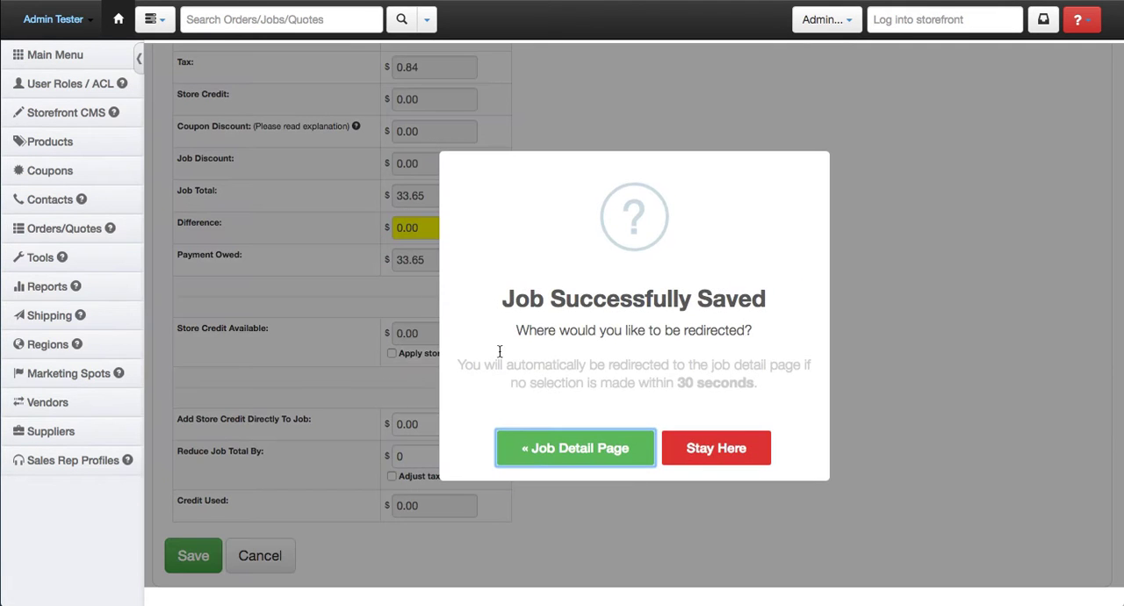
left_click(614, 453)
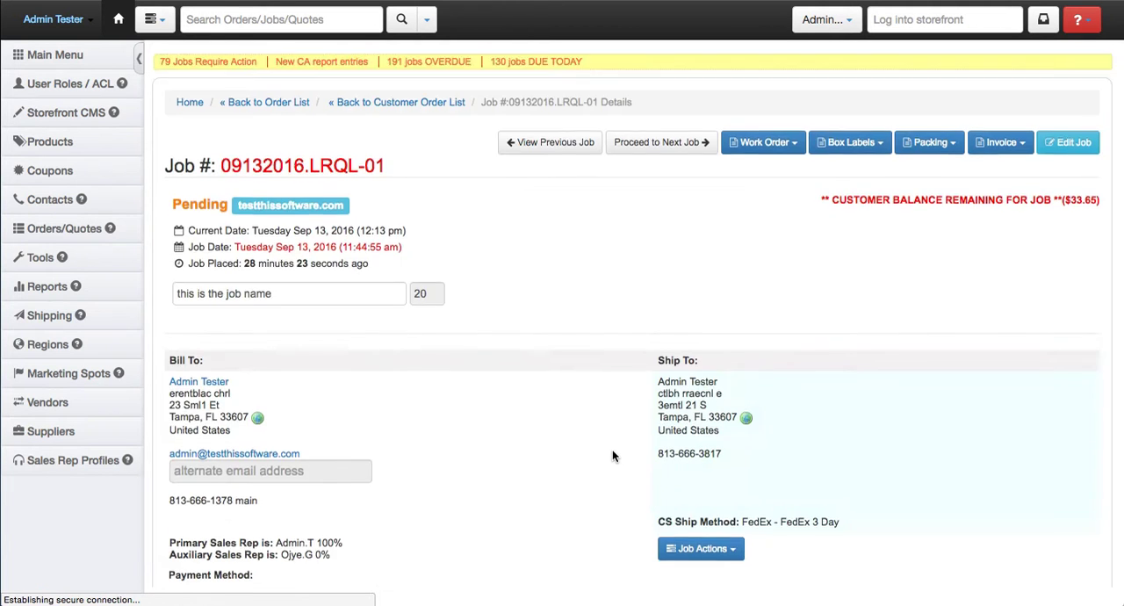
- Check the quantity, subtotal, shipping method and customer balance on the job detail page
scroll(579, 286, "down", 3)
scroll(579, 286, "down", 1)
left_click_drag(186, 401, 168, 402)
left_click_drag(966, 402, 928, 399)
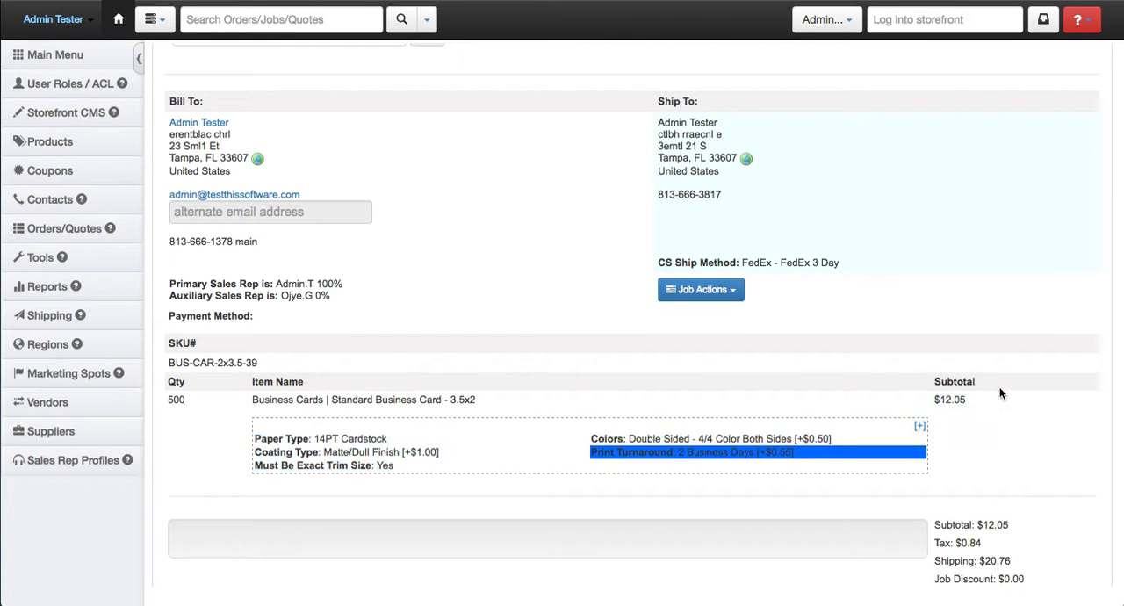
scroll(928, 391, "up", 4)
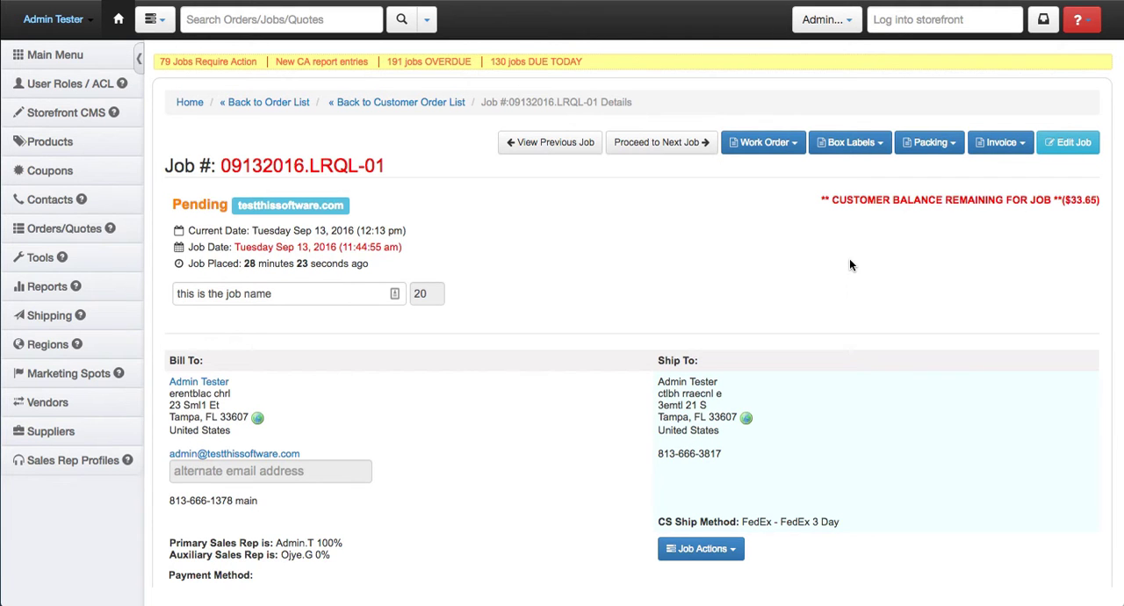
scroll(478, 325, "down", 4)
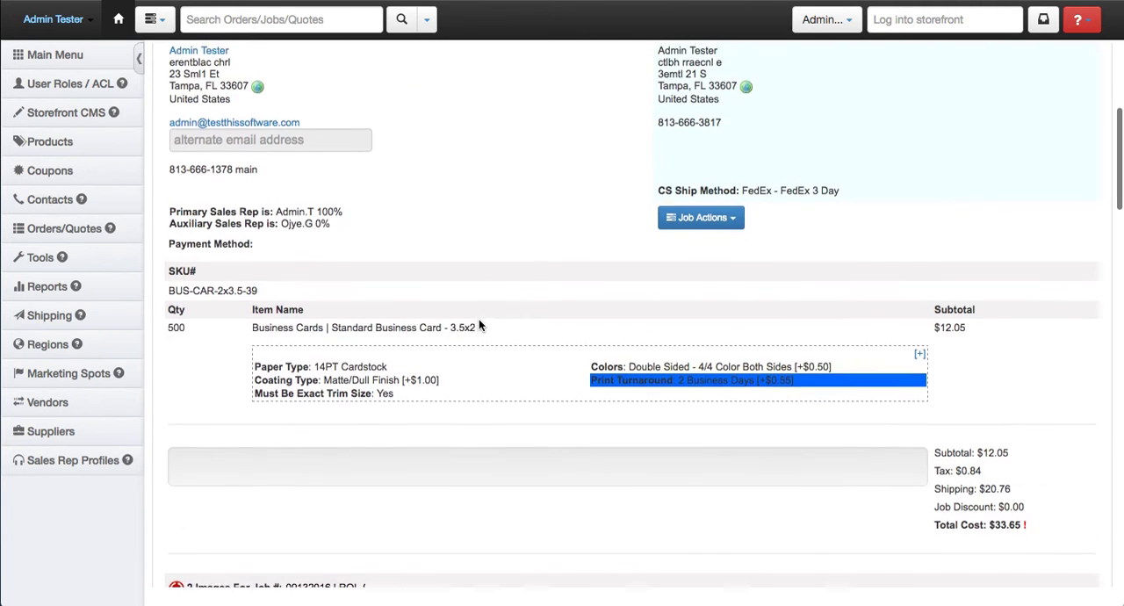
scroll(478, 325, "up", 1)
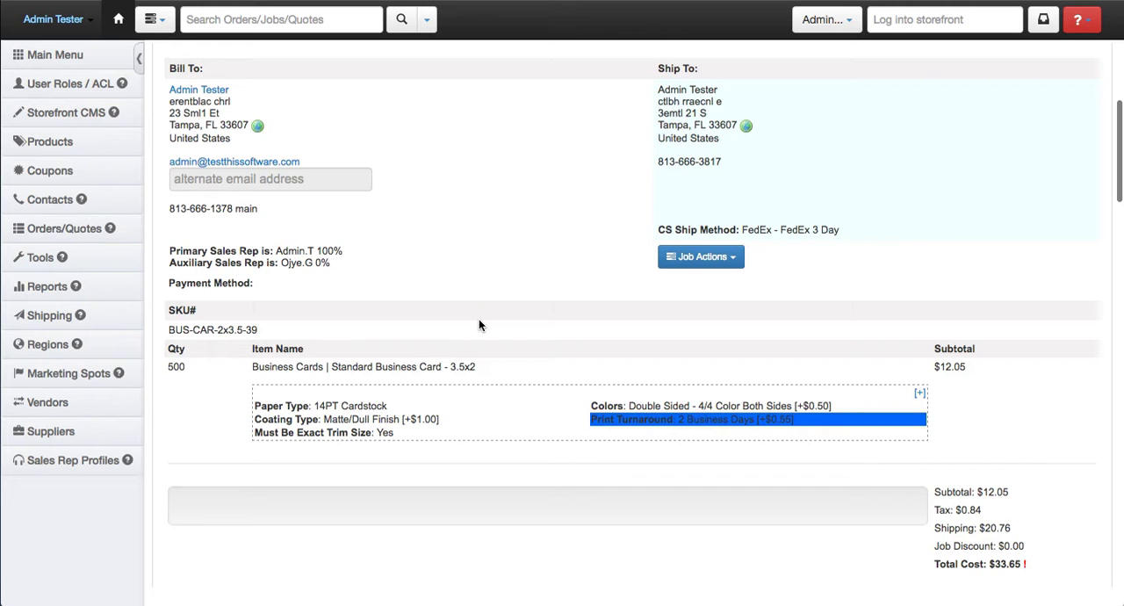
scroll(939, 360, "up", 4)
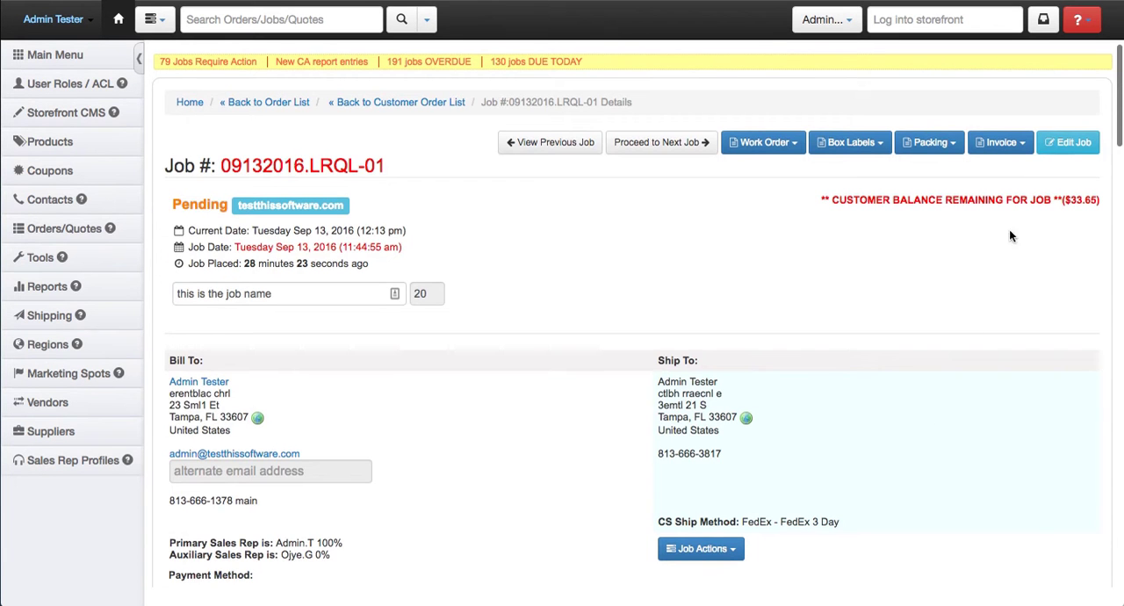
- Reopen the job for editing and copy its configuration into a new custom product, confirming the creation
left_click(1047, 152)
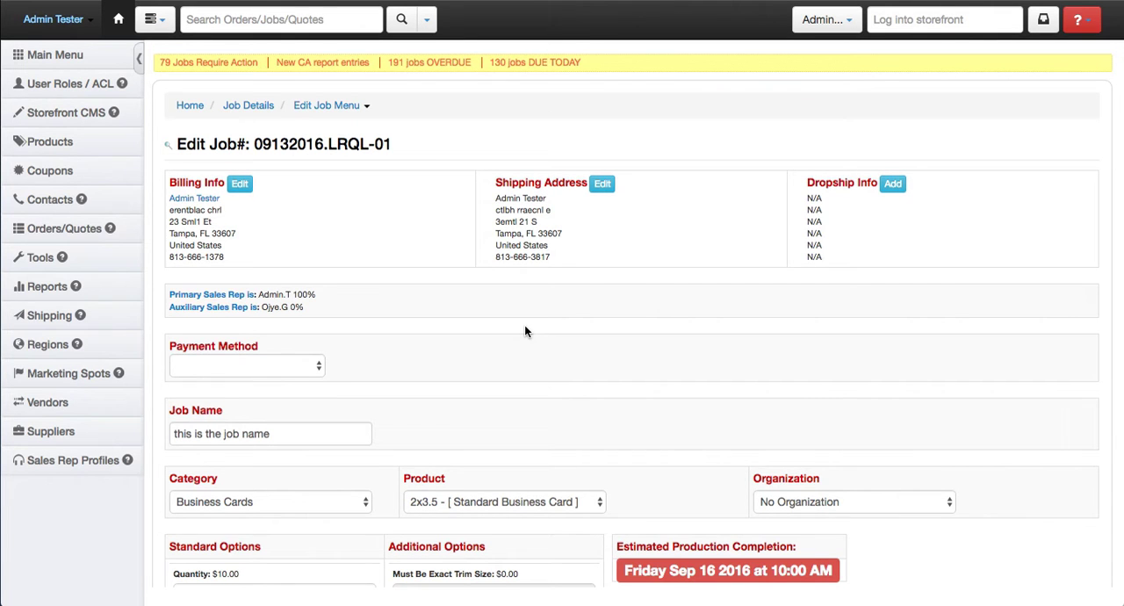
scroll(524, 331, "down", 3)
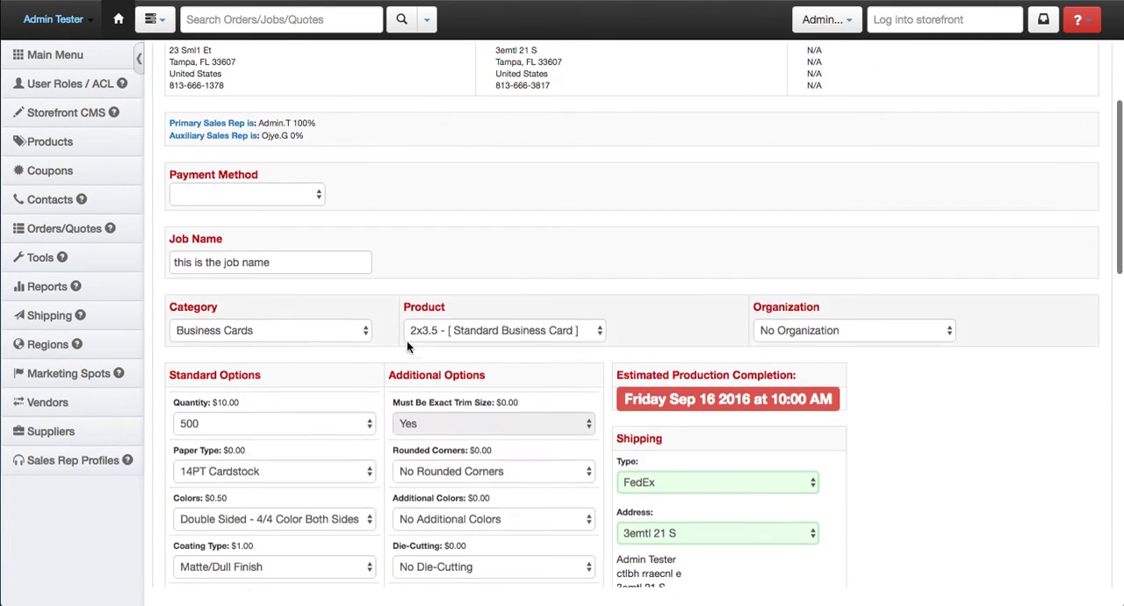
scroll(406, 345, "down", 2)
scroll(383, 383, "down", 1)
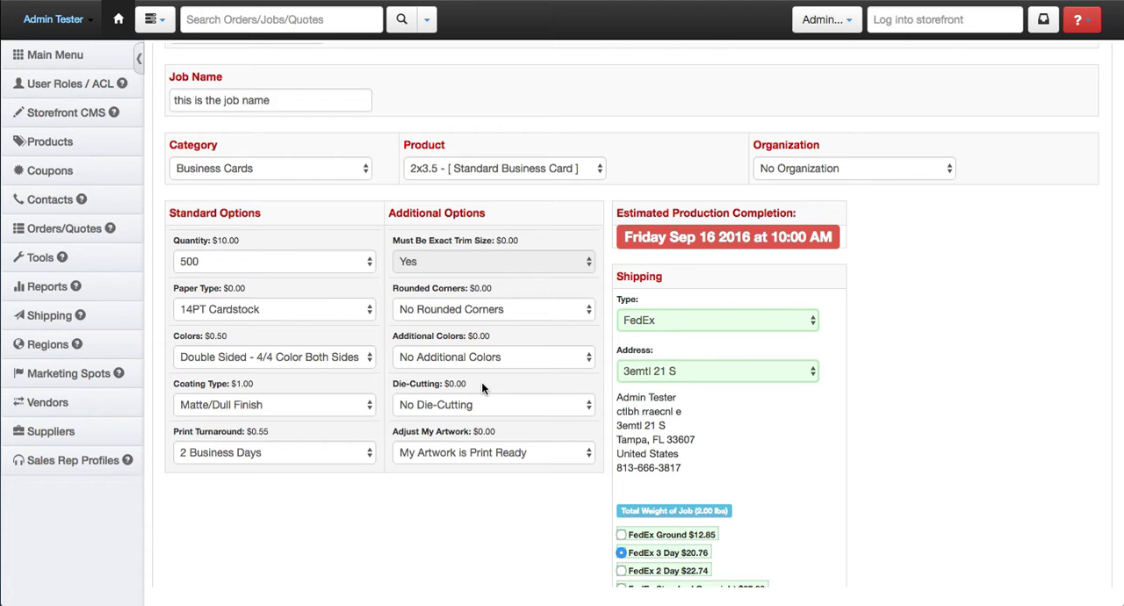
scroll(481, 381, "up", 4)
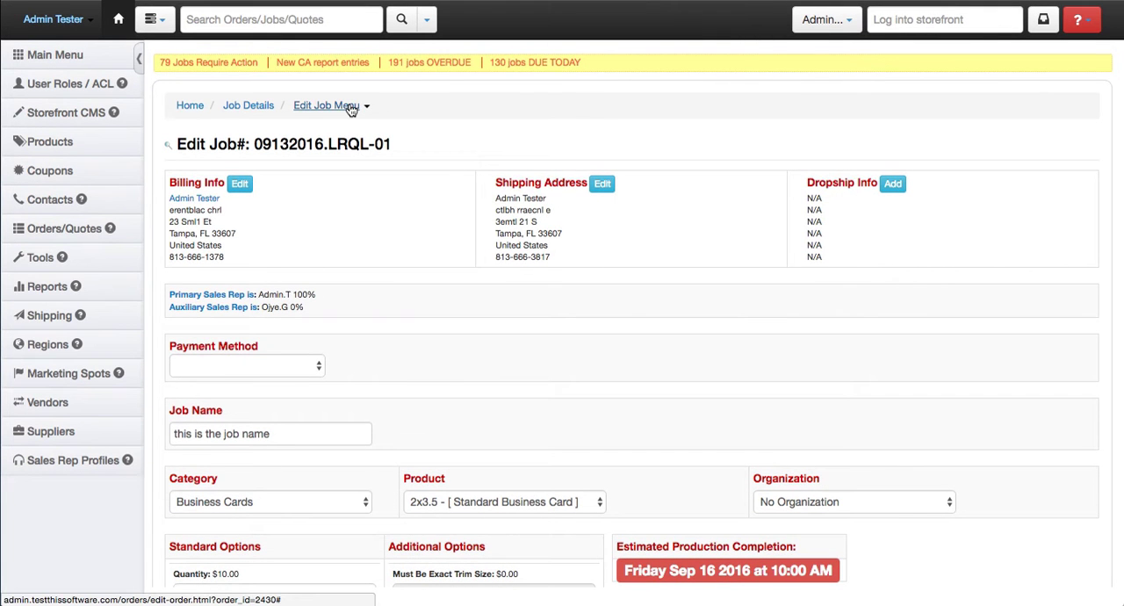
left_click(356, 109)
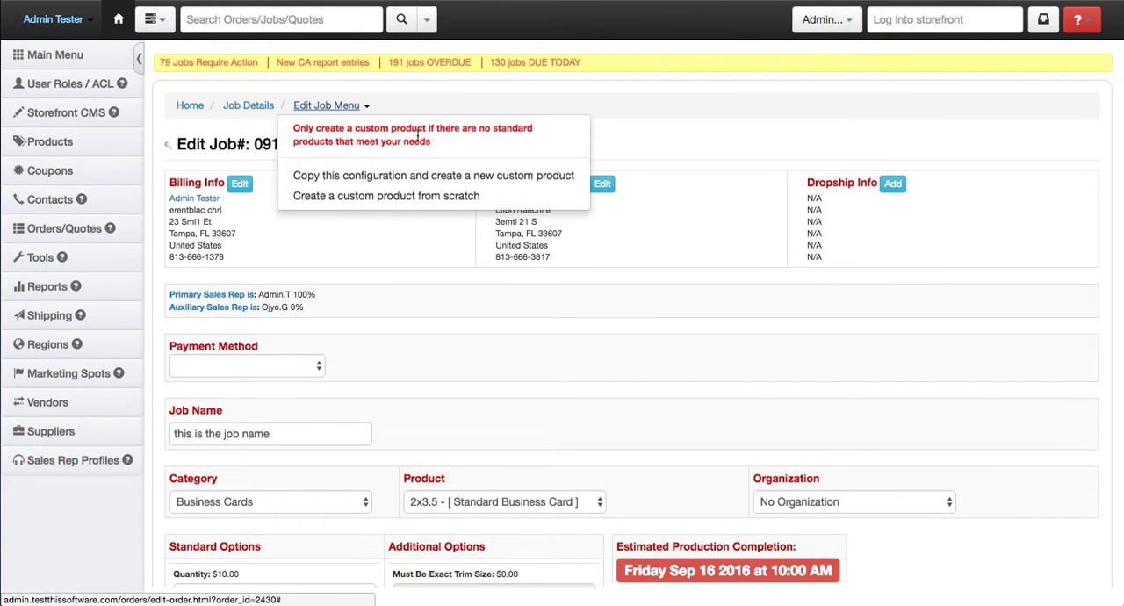
left_click(384, 177)
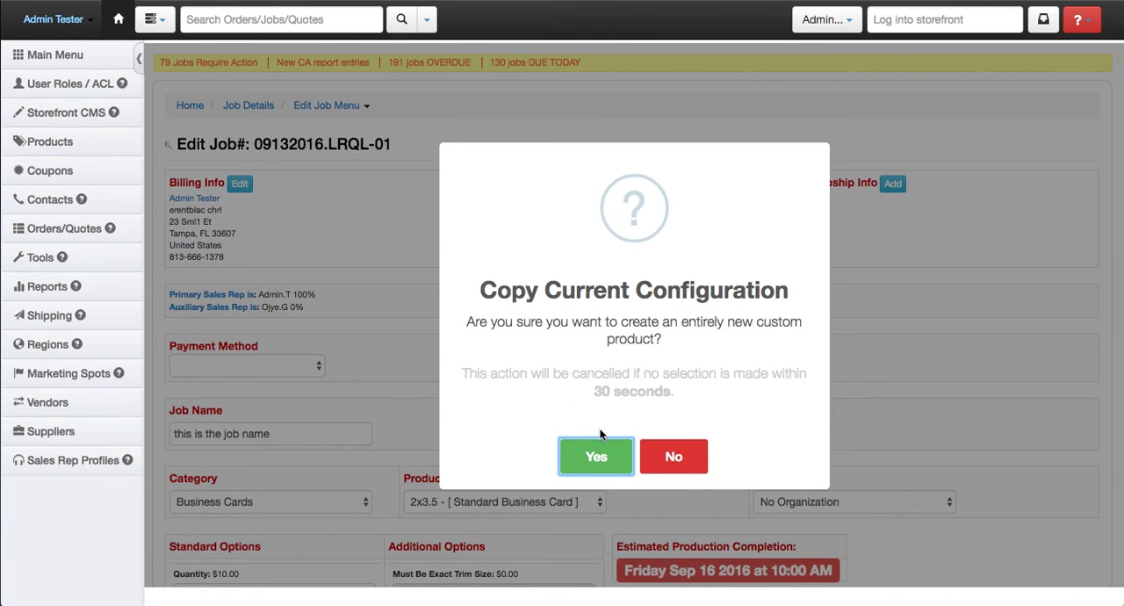
left_click(604, 451)
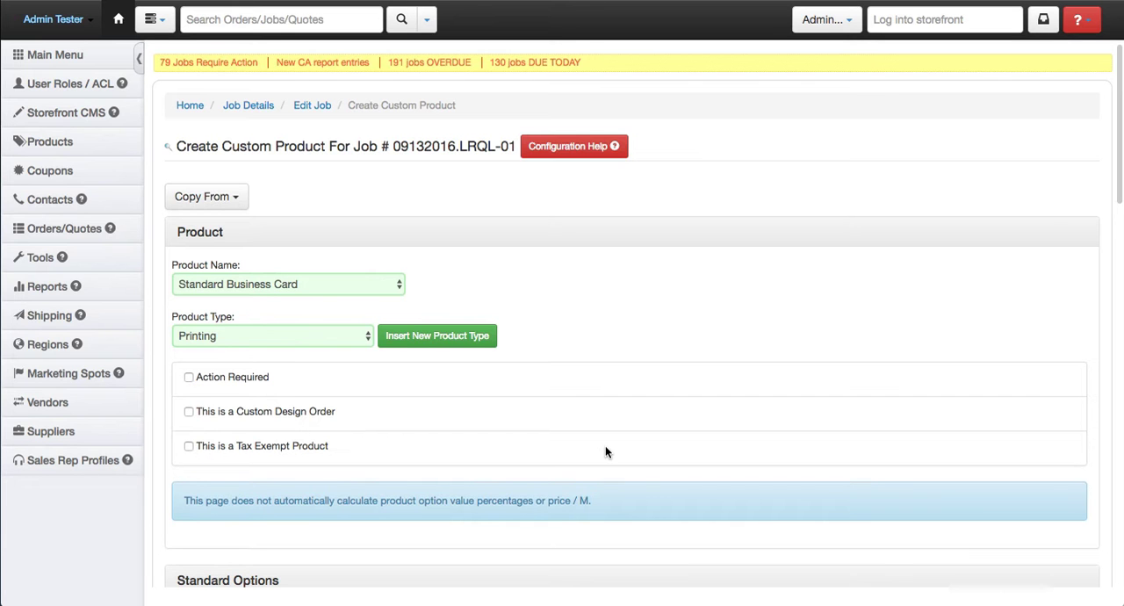
- Review the custom product's standard and additional options and insert a blank row under Additional Options
scroll(607, 310, "down", 5)
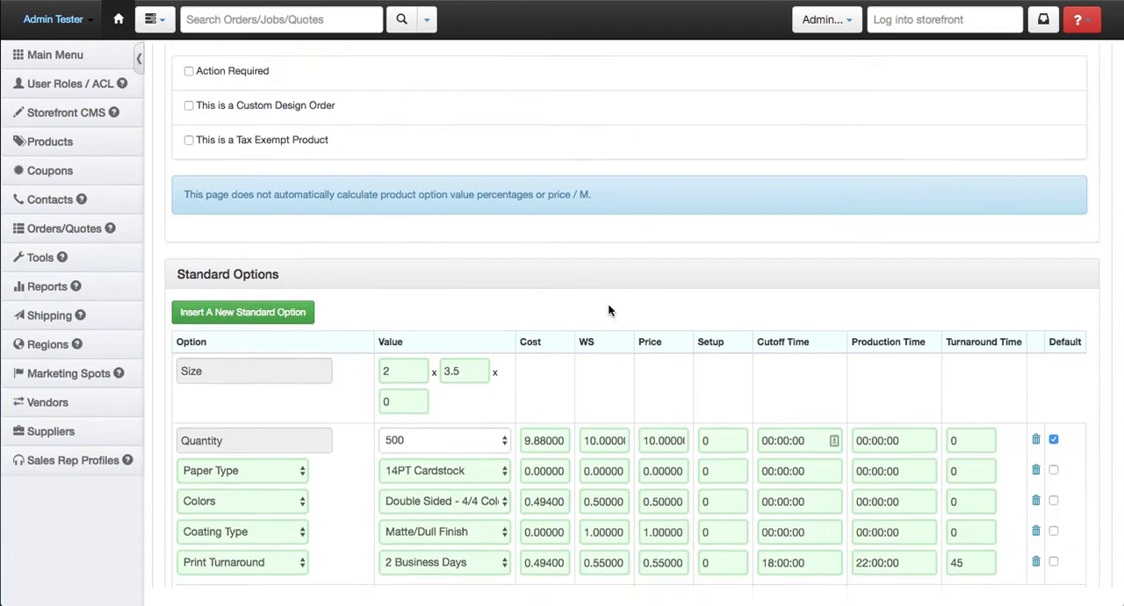
scroll(416, 334, "down", 3)
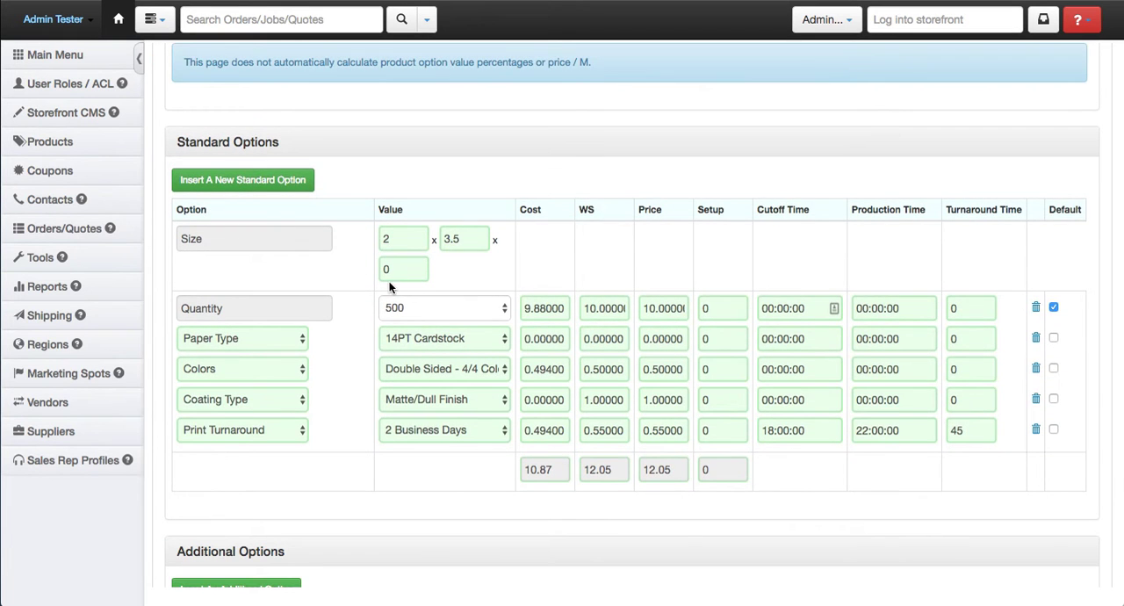
scroll(510, 195, "down", 6)
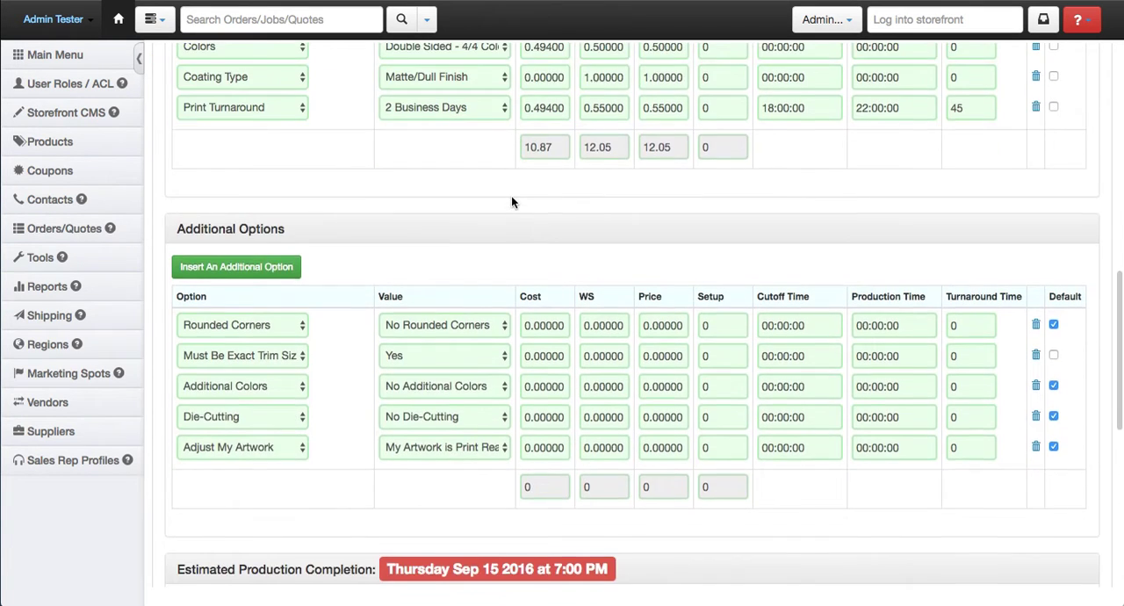
scroll(511, 197, "up", 2)
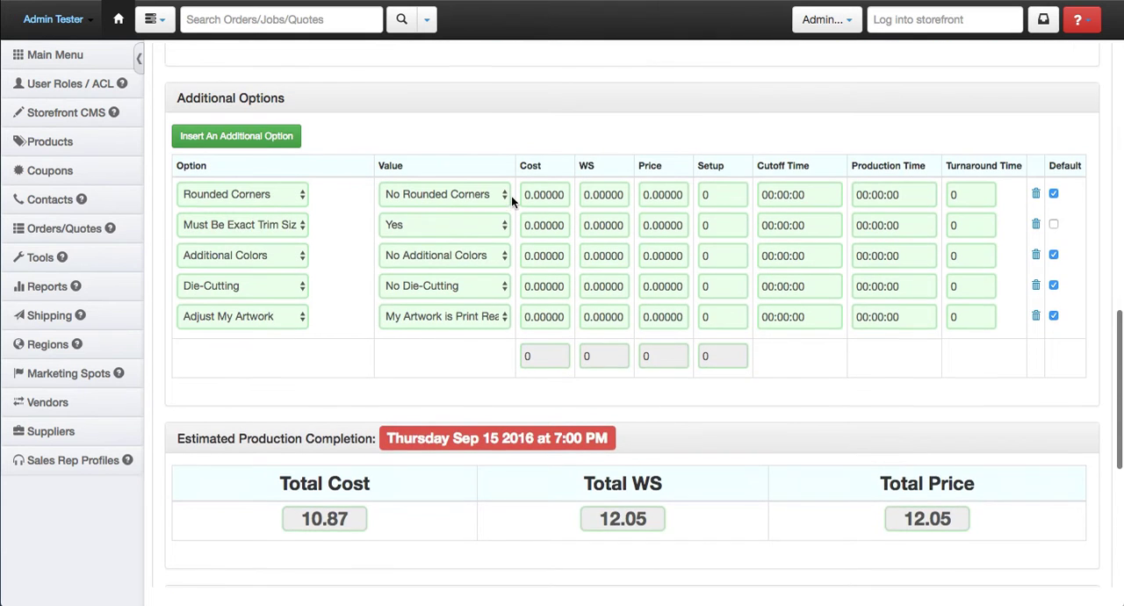
scroll(511, 196, "up", 2)
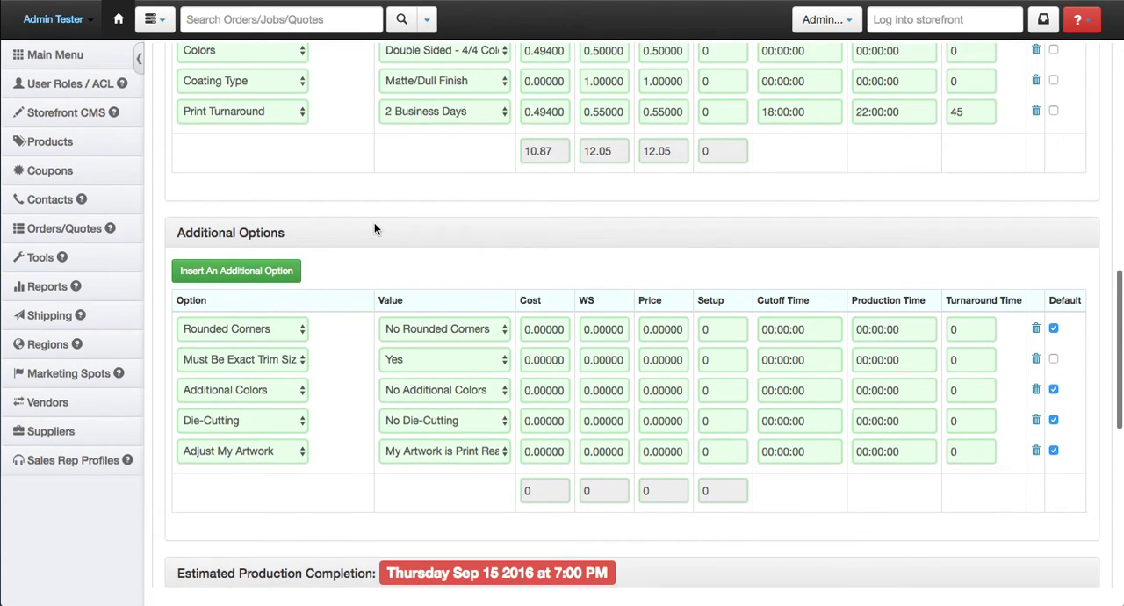
scroll(374, 227, "up", 4)
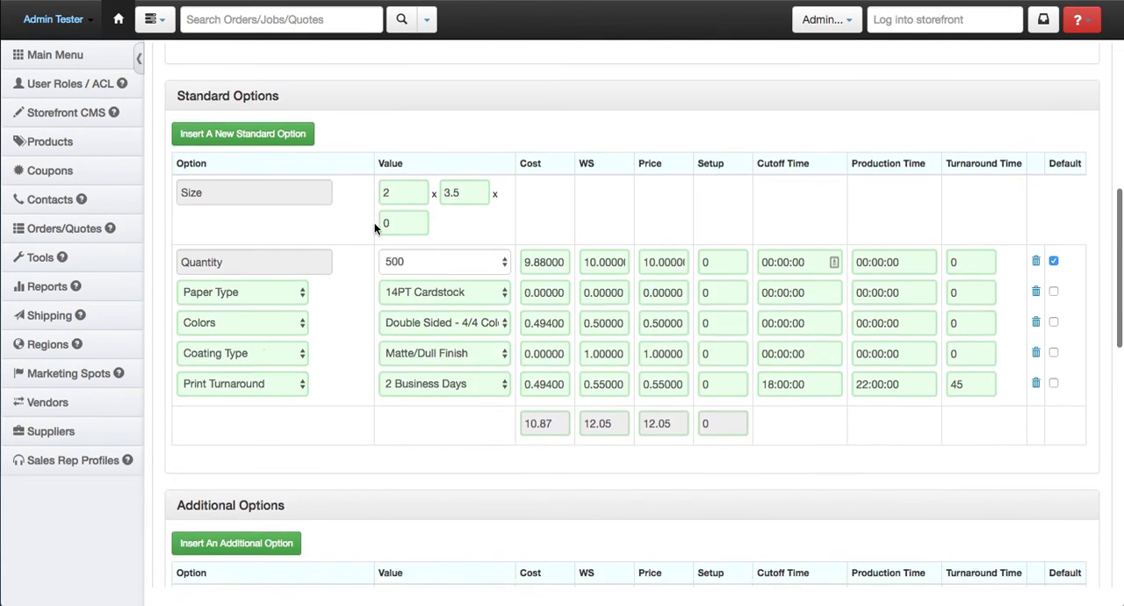
scroll(374, 222, "down", 4)
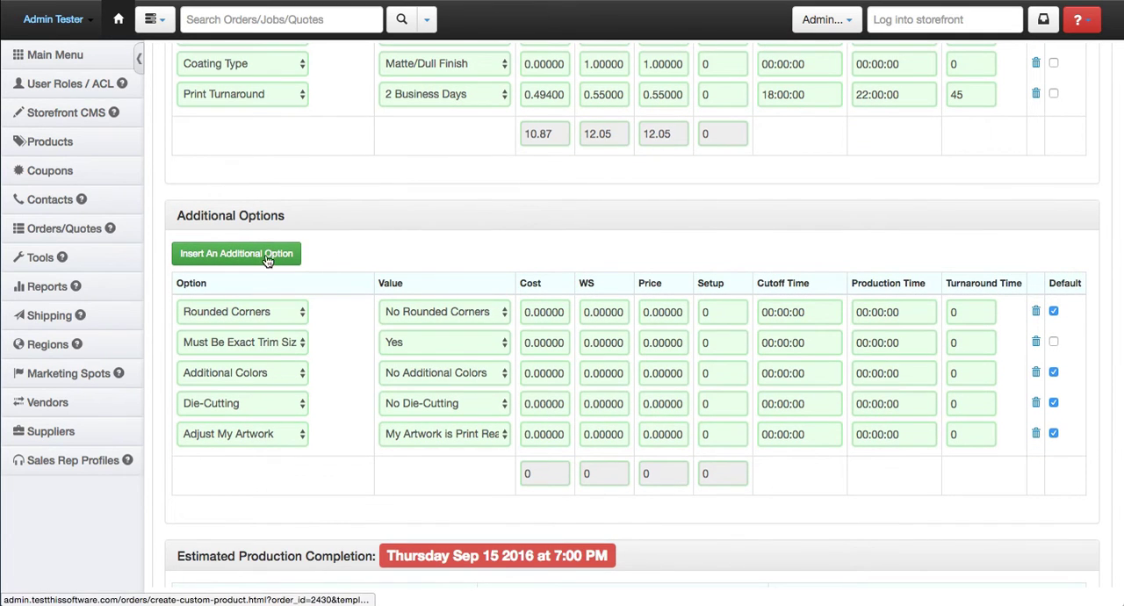
scroll(334, 254, "up", 1)
scroll(334, 254, "down", 1)
left_click(271, 255)
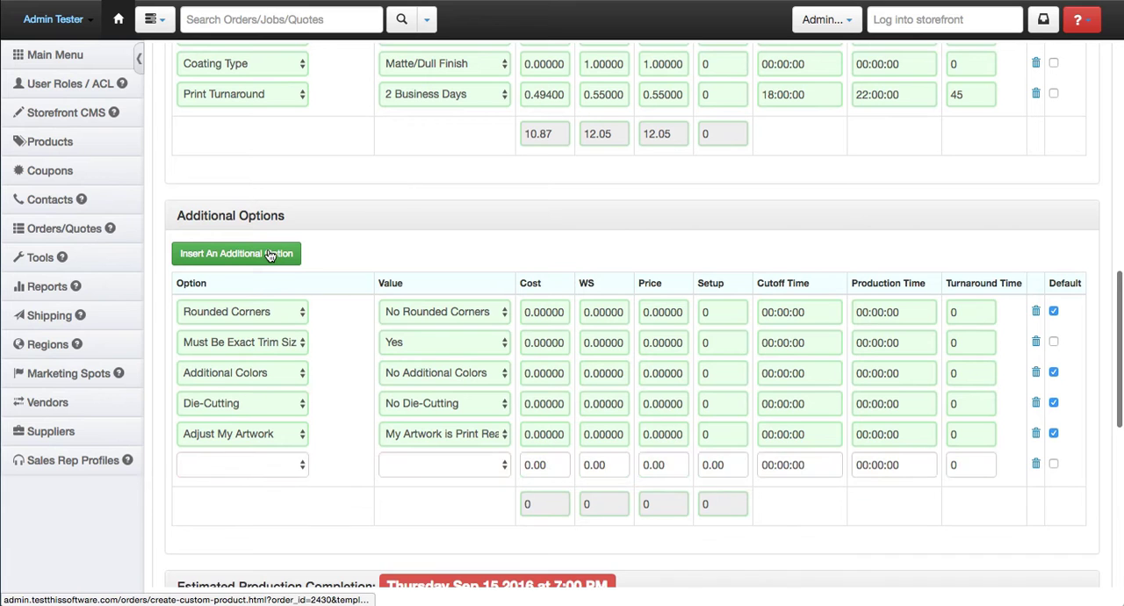
- Set the blank additional option row to Numbering with the value Yes Numbering
scroll(290, 467, "down", 1)
scroll(289, 467, "down", 1)
left_click(286, 379)
scroll(274, 411, "down", 3)
scroll(274, 411, "down", 5)
scroll(274, 411, "down", 3)
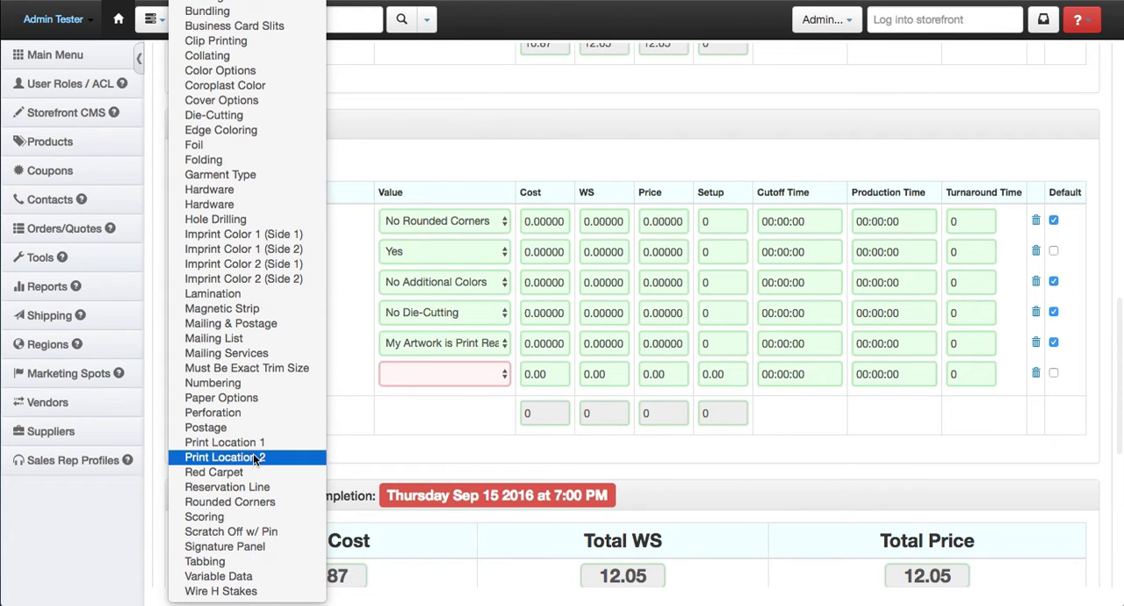
left_click(246, 383)
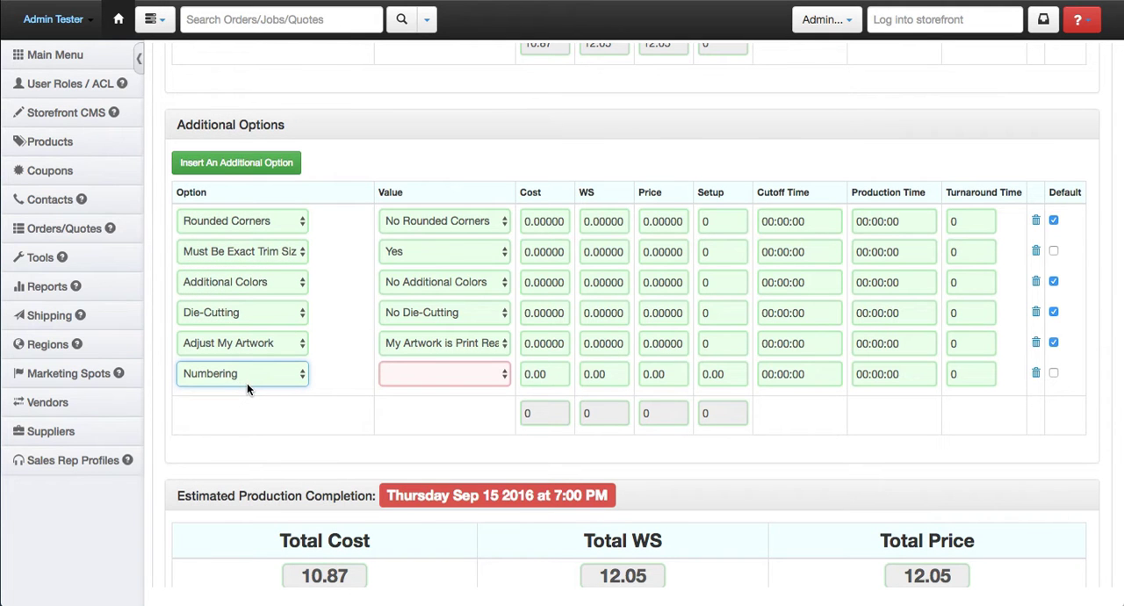
left_click(442, 373)
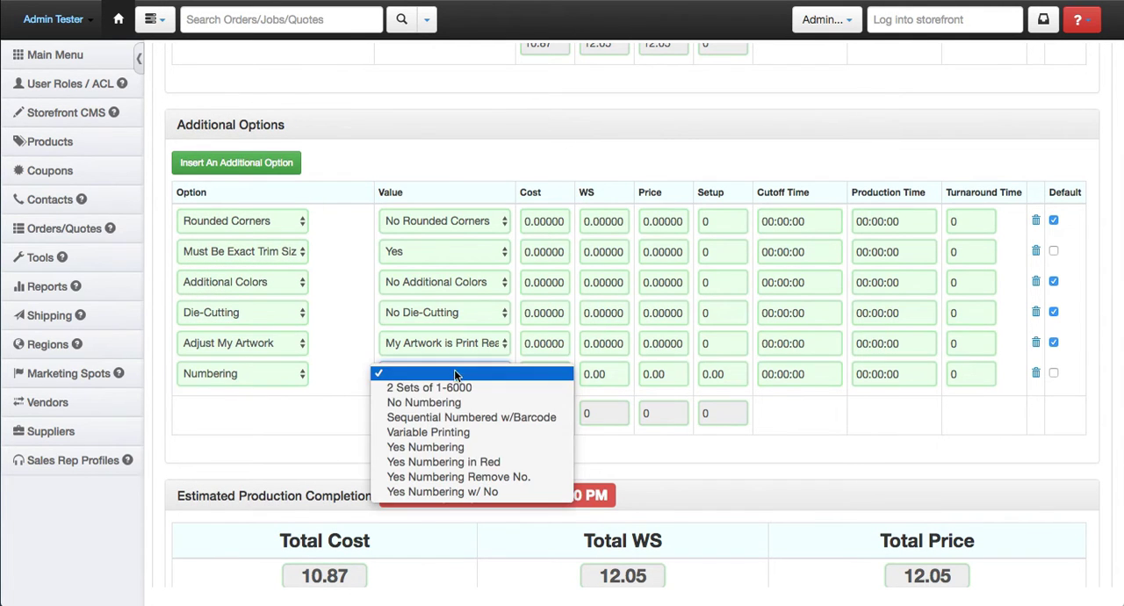
left_click(457, 448)
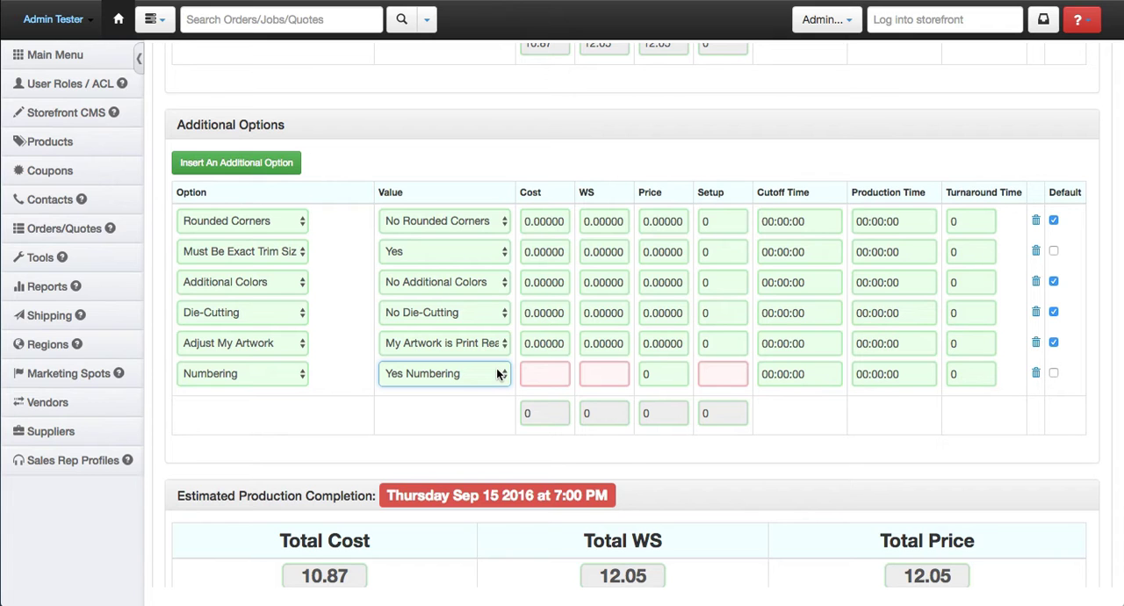
- Give the Numbering option a cost of 50, with WS and setup both at 0
left_click(550, 372)
type("50")
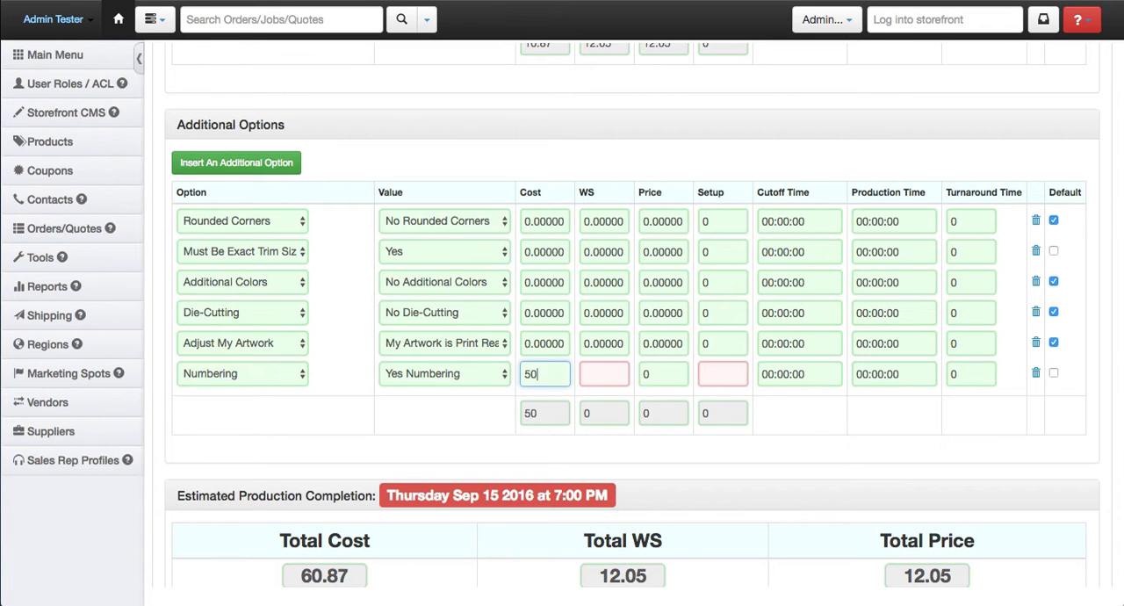
left_click(598, 373)
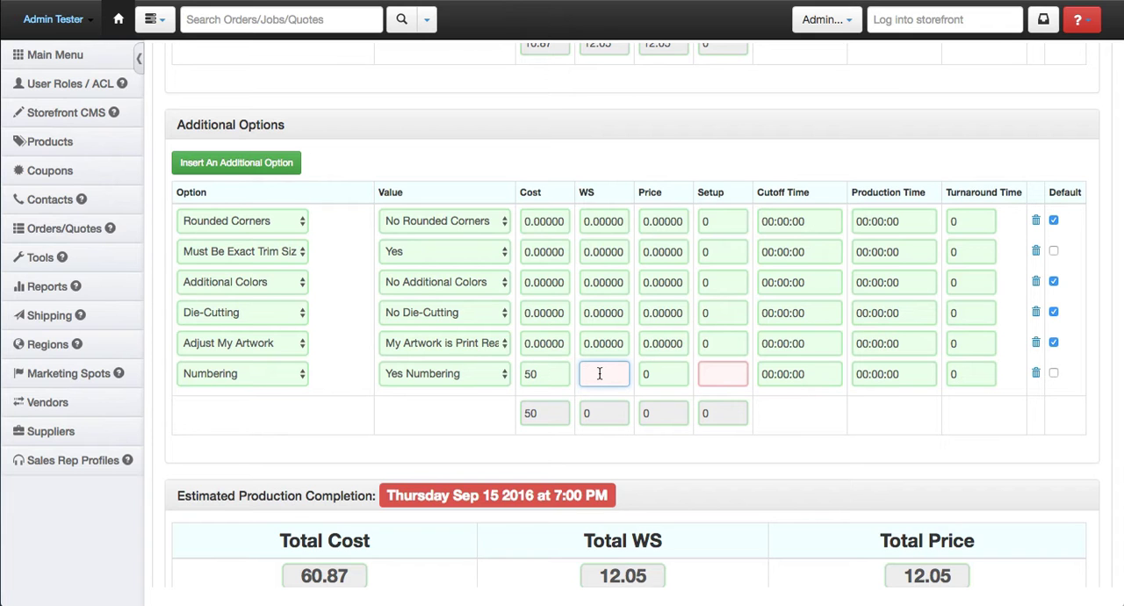
left_click(737, 373)
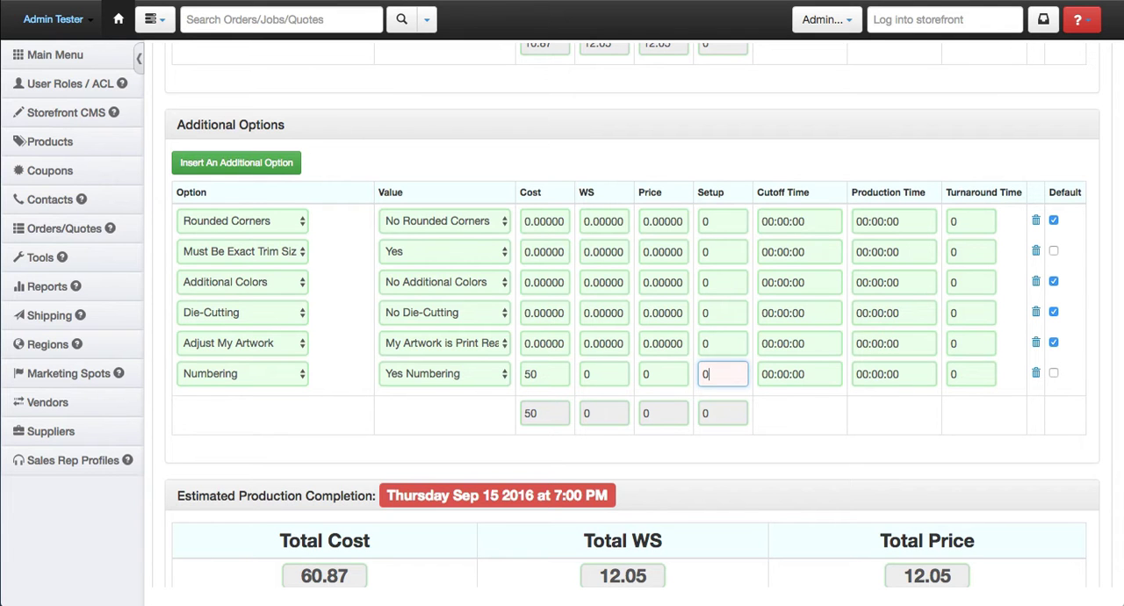
left_click(834, 418)
- Set the Adjust My Artwork turnaround time to 24 and check the estimated production completion date
left_click(967, 341)
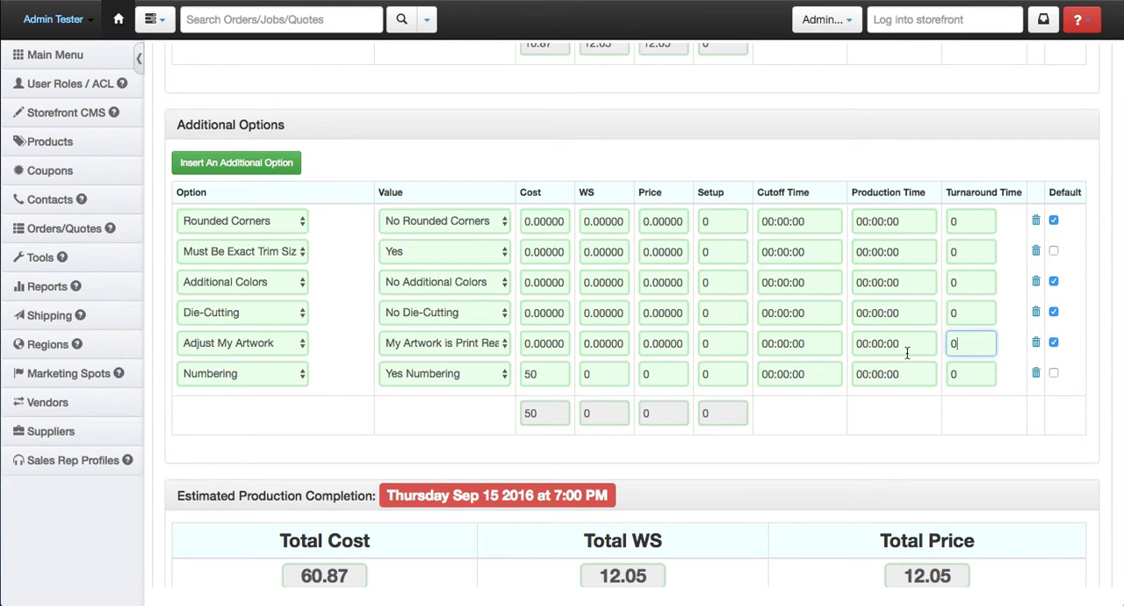
key("BackSpace")
type("24")
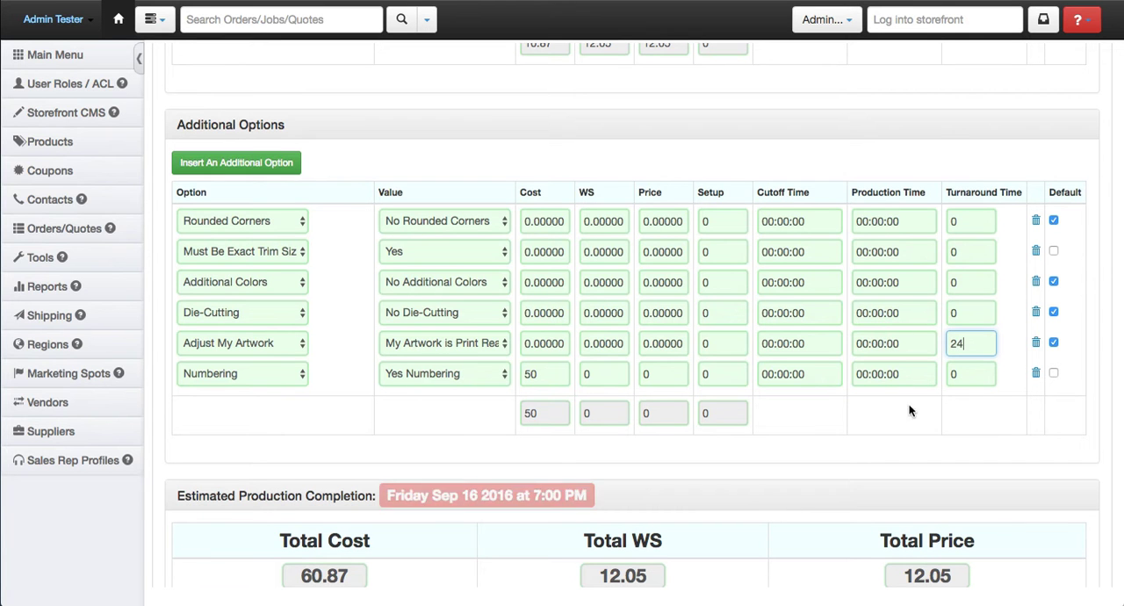
left_click(890, 442)
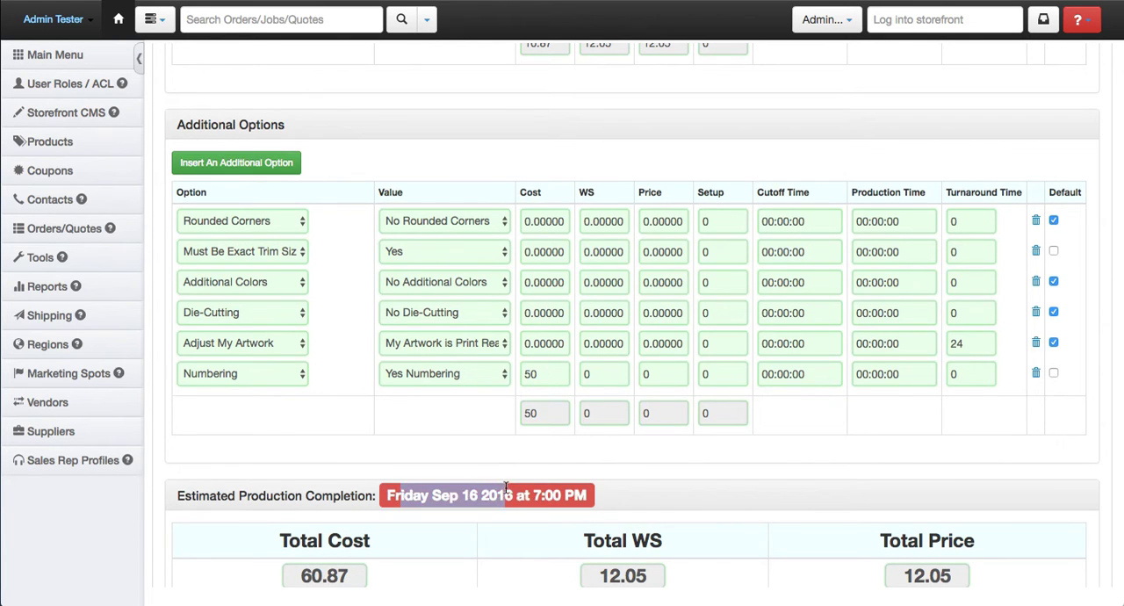
- Set the Adjust My Artwork turnaround time back to 0
left_click_drag(966, 344, 931, 343)
type("0")
left_click(802, 462)
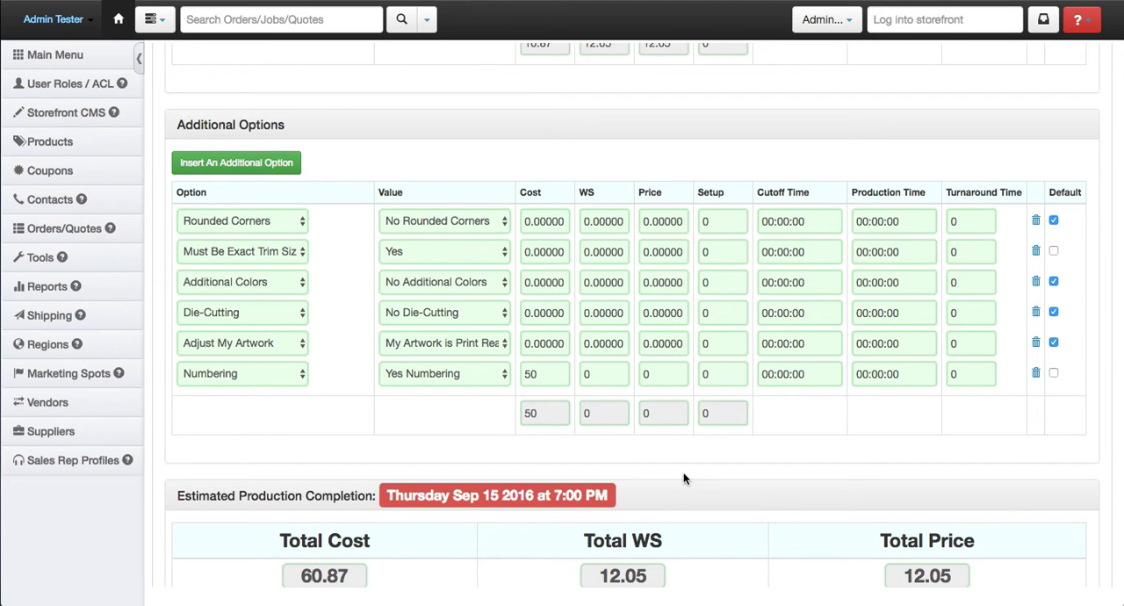
- Create the custom product without recalculating shipping and choose to return to the edit job page
scroll(691, 471, "down", 5)
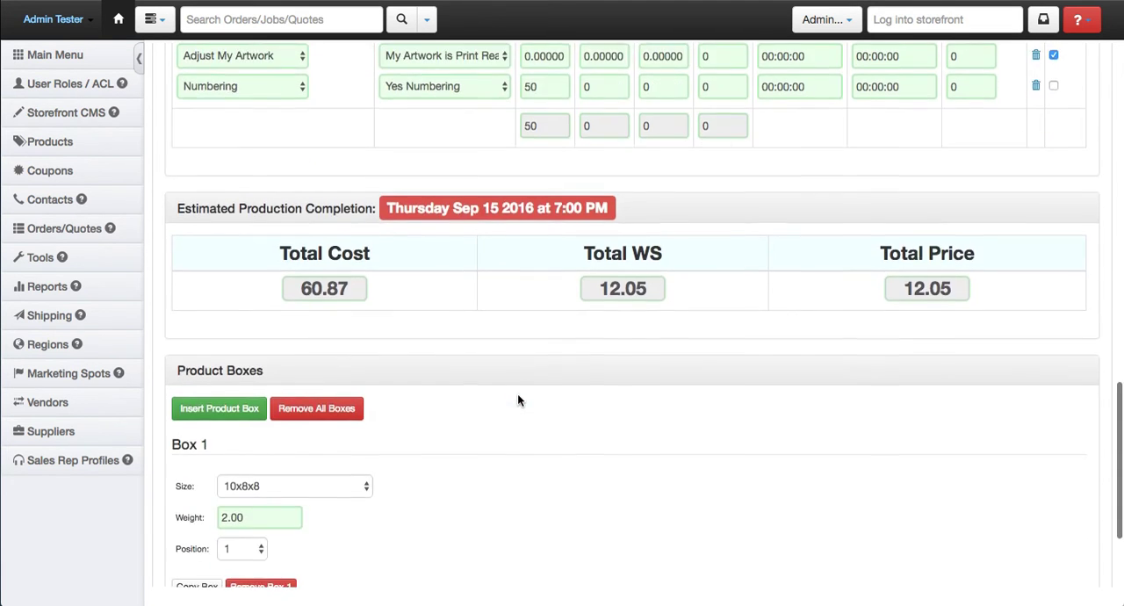
scroll(518, 400, "down", 1)
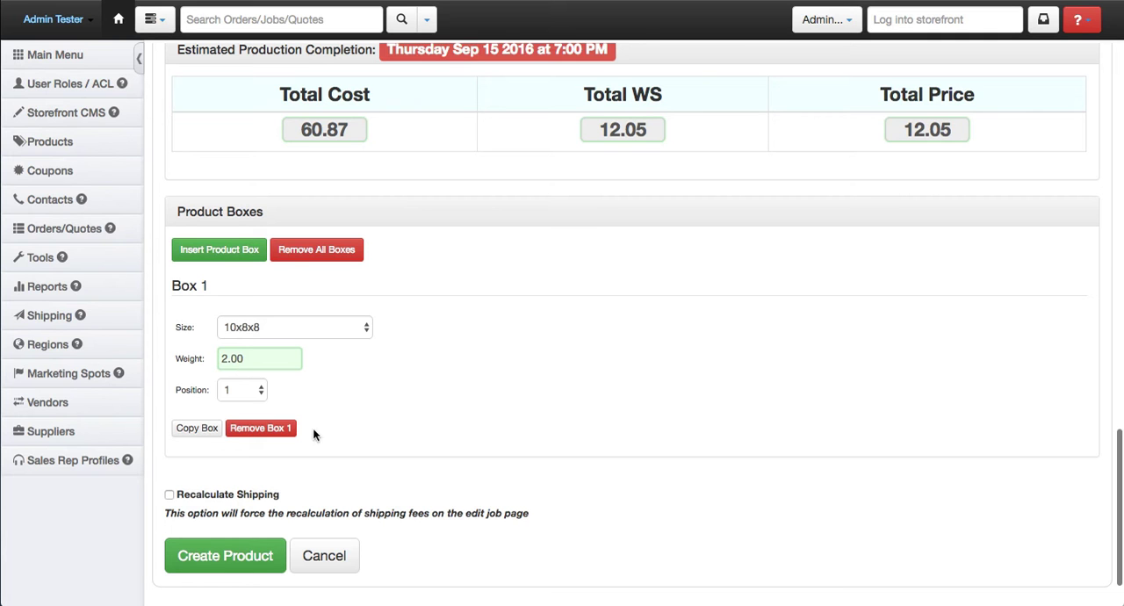
left_click(238, 558)
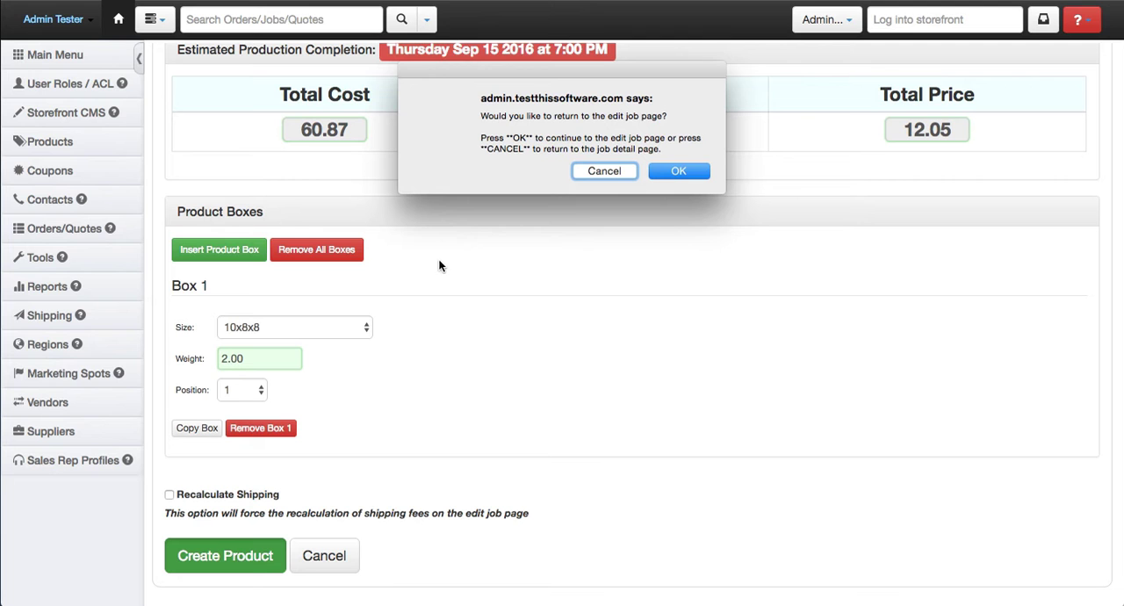
left_click(681, 173)
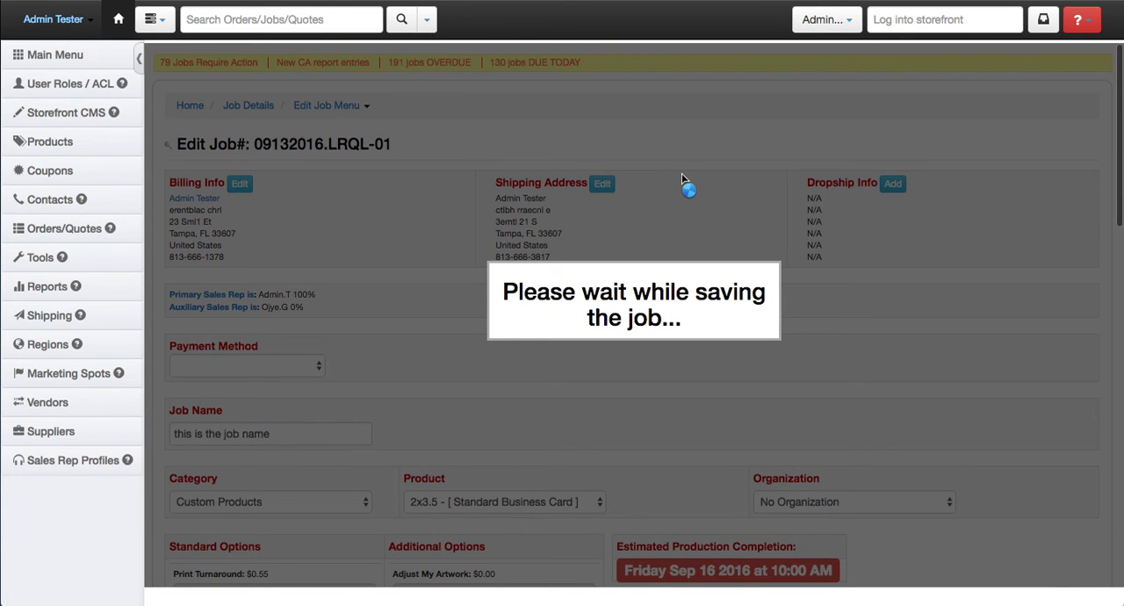
- Review the custom product's standard and additional options, including Numbering, plus the shipping choices and job totals on the edit job page
scroll(396, 233, "down", 4)
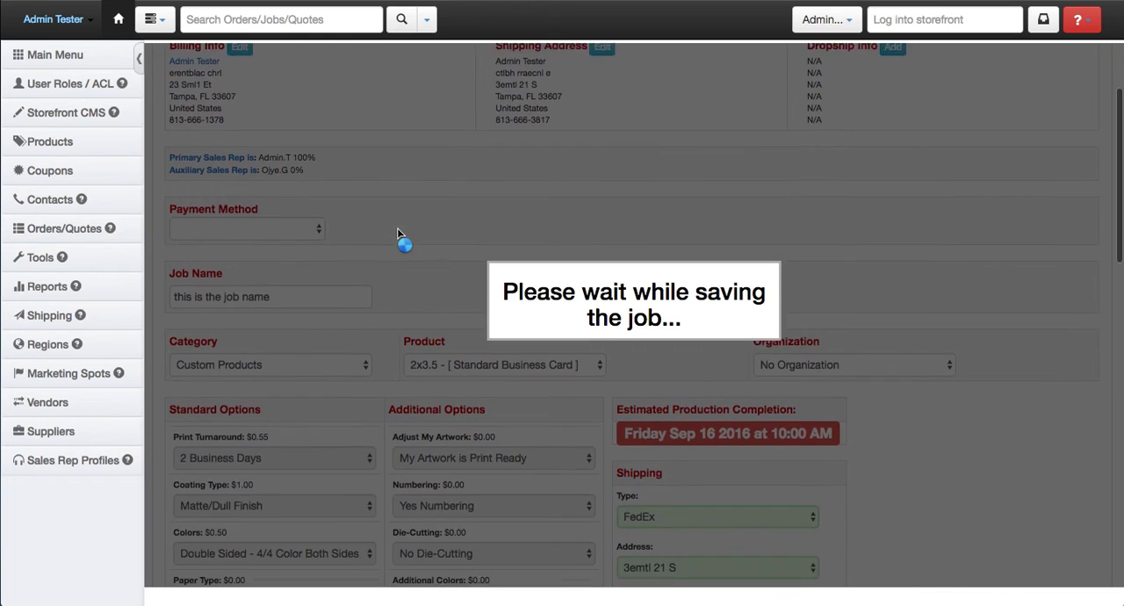
scroll(397, 234, "down", 3)
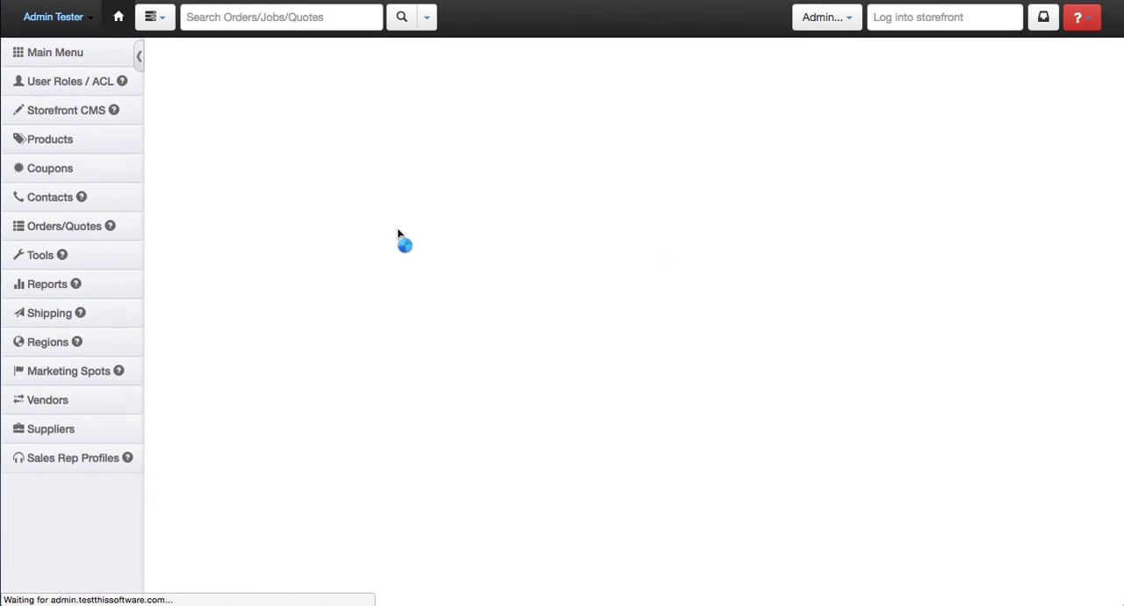
scroll(487, 252, "down", 5)
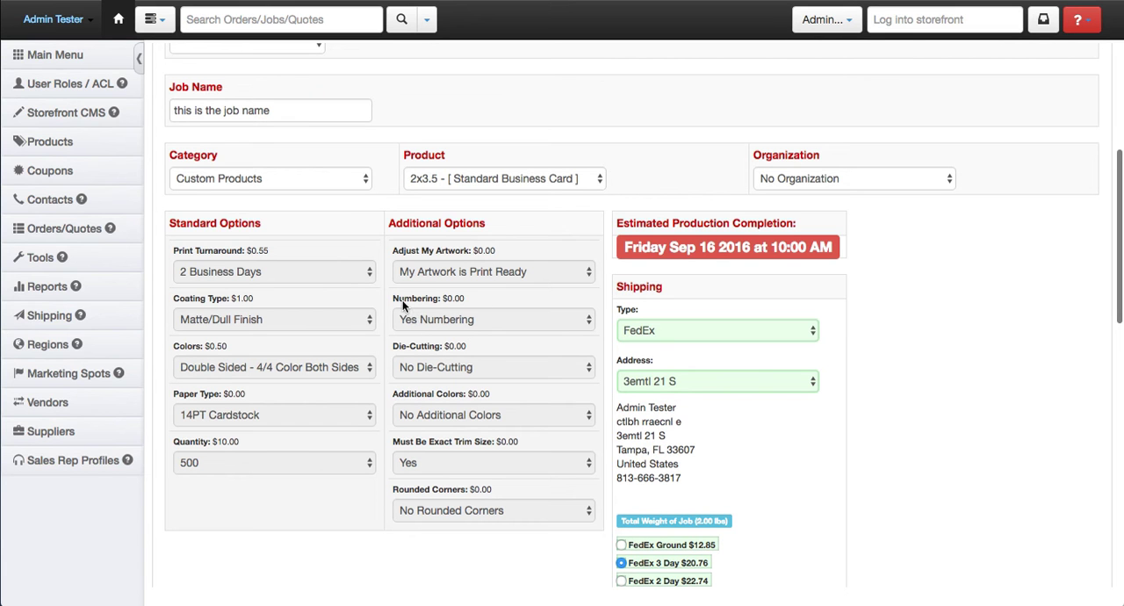
mouse_move(477, 297)
left_mouse_down()
mouse_move(385, 295)
mouse_move(461, 299)
left_mouse_up()
scroll(461, 298, "down", 3)
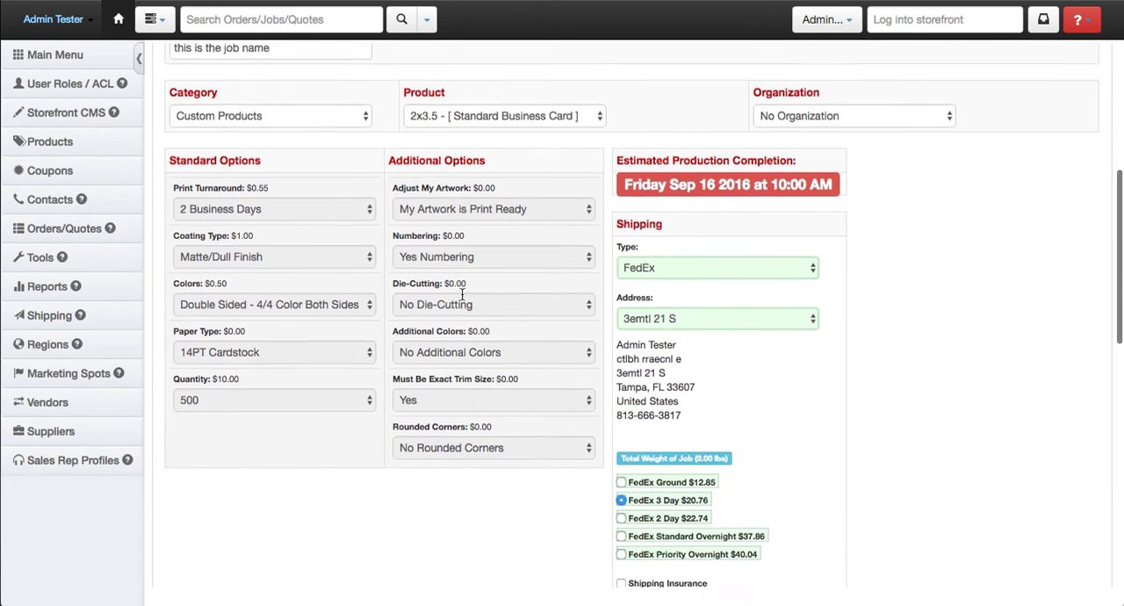
scroll(461, 298, "down", 10)
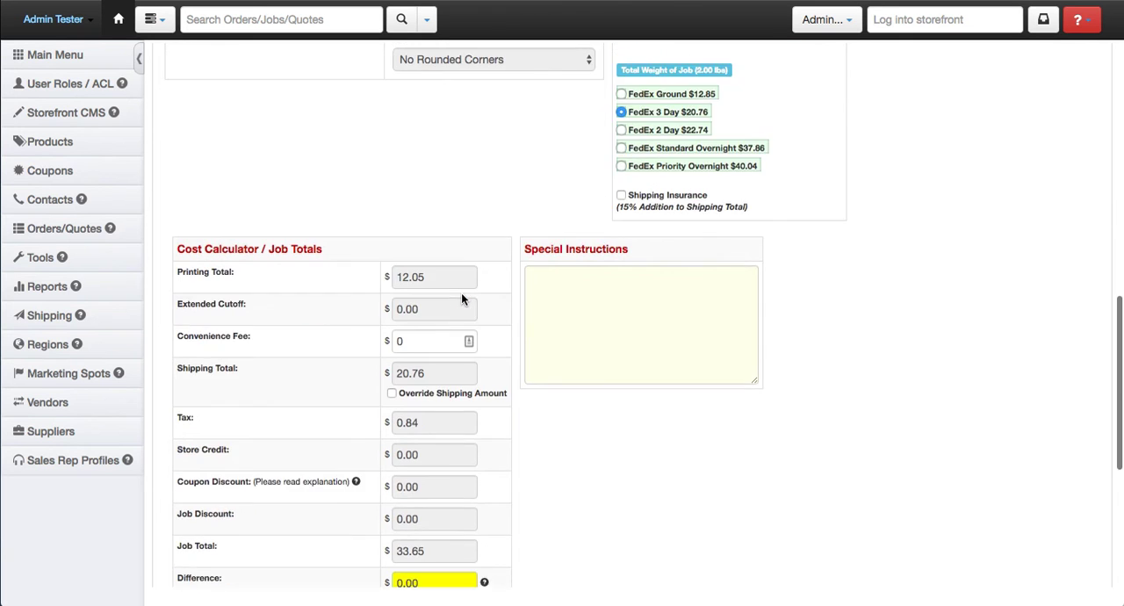
scroll(461, 298, "down", 5)
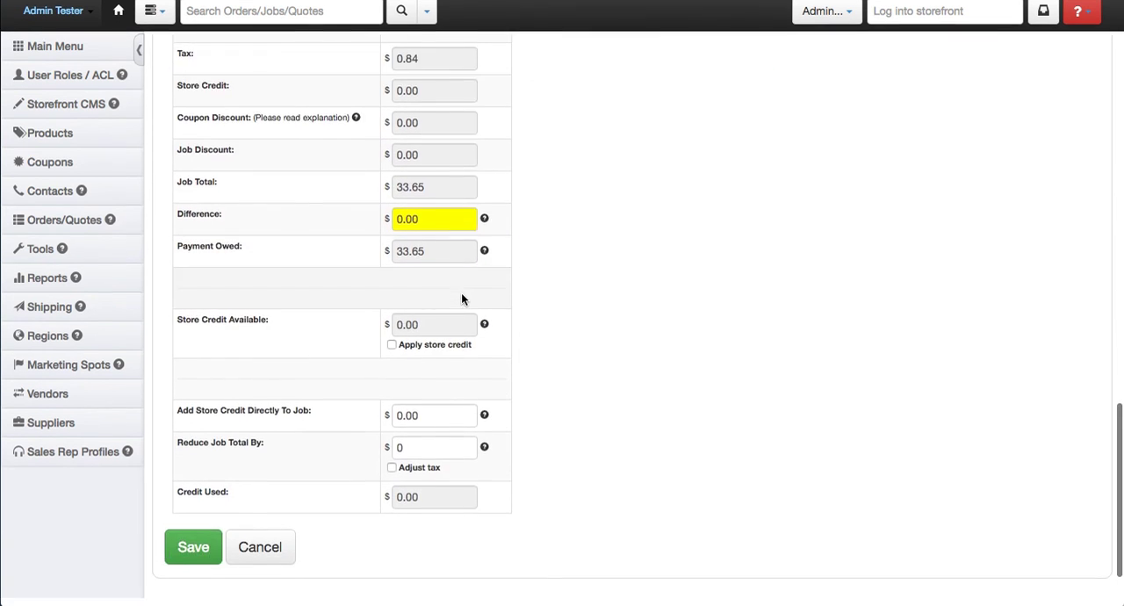
scroll(461, 298, "up", 6)
scroll(461, 299, "up", 10)
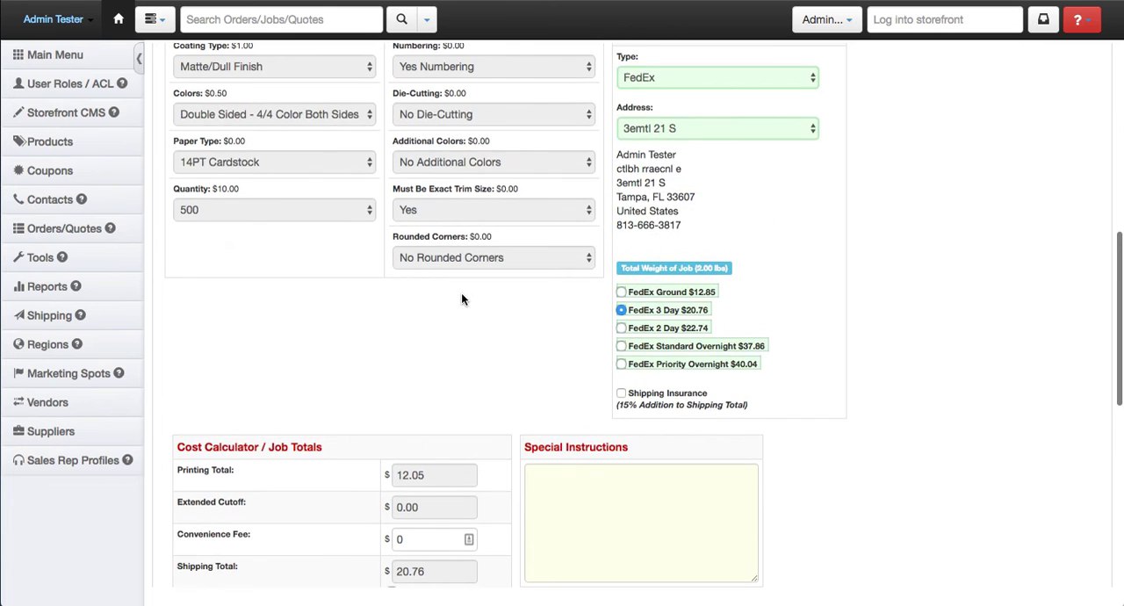
- Save the job with the custom product and go to its job detail page
scroll(320, 378, "down", 15)
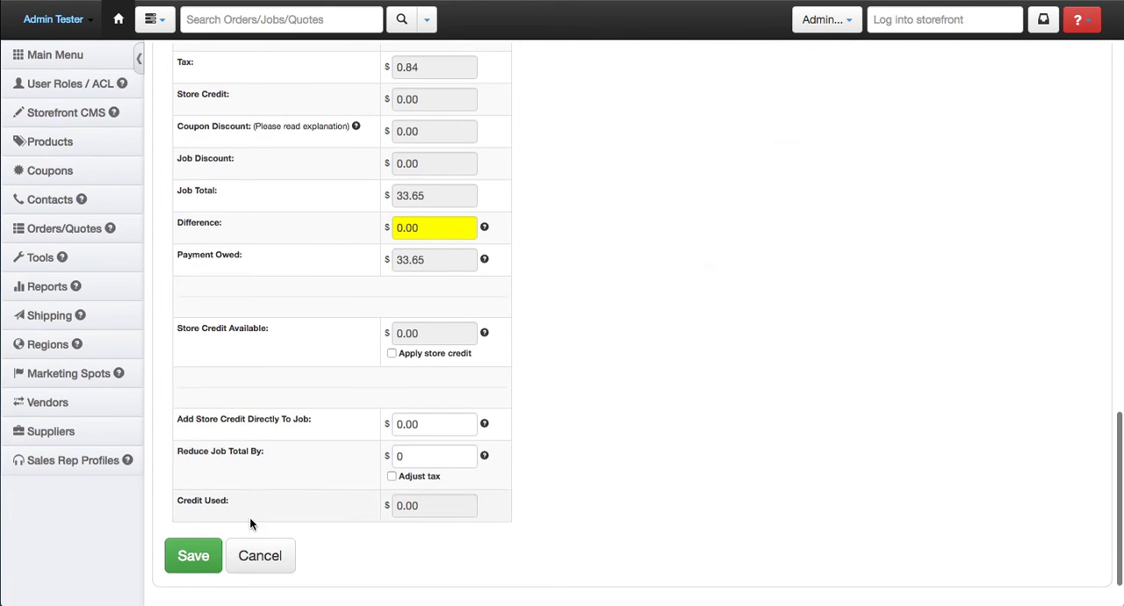
left_click(195, 554)
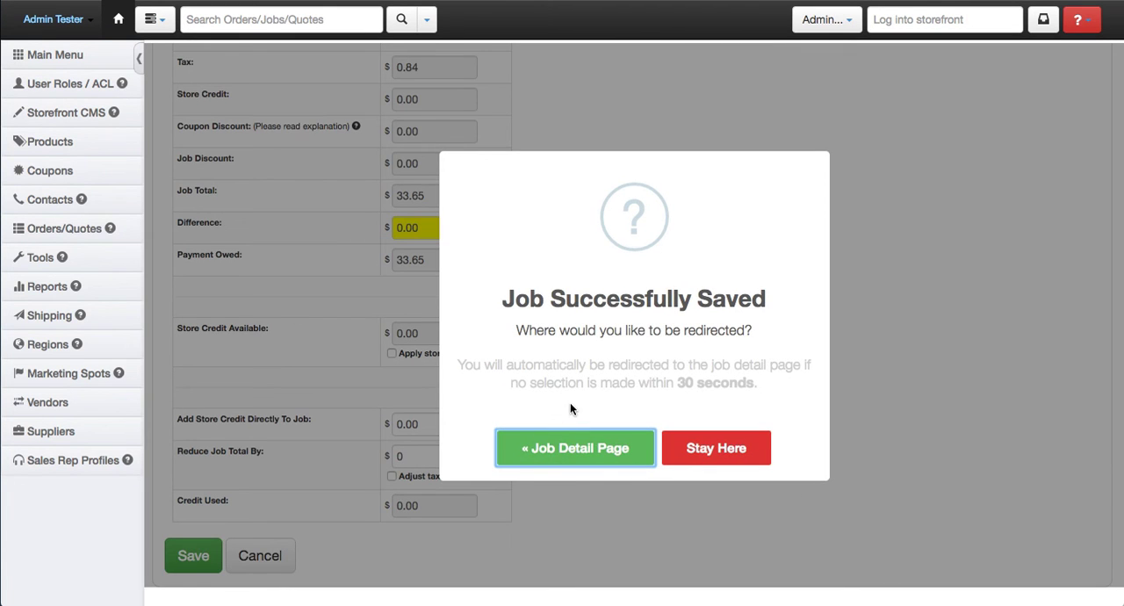
left_click(607, 455)
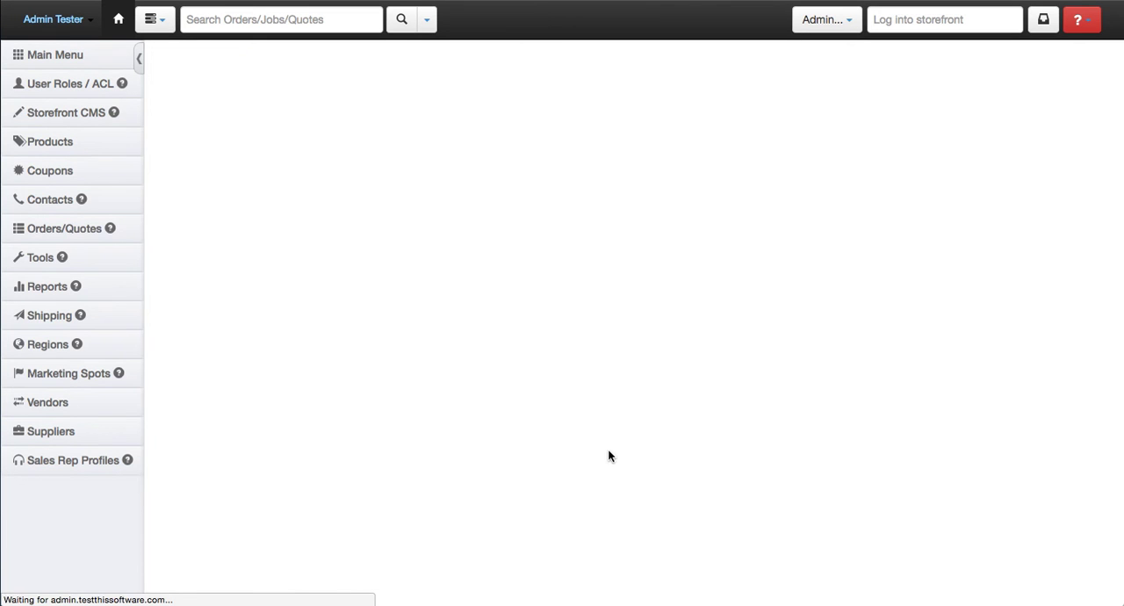
- Expand the item's default option values on the job detail page and check the Numbering entry
scroll(604, 344, "down", 5)
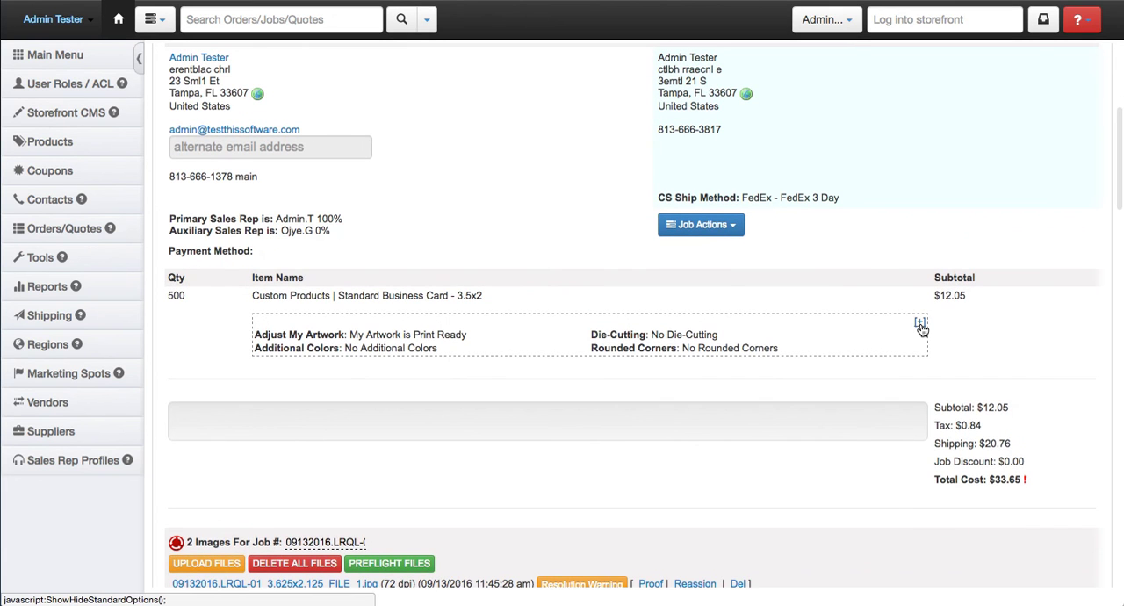
left_click(921, 325)
scroll(773, 338, "down", 1)
left_click_drag(383, 373, 256, 374)
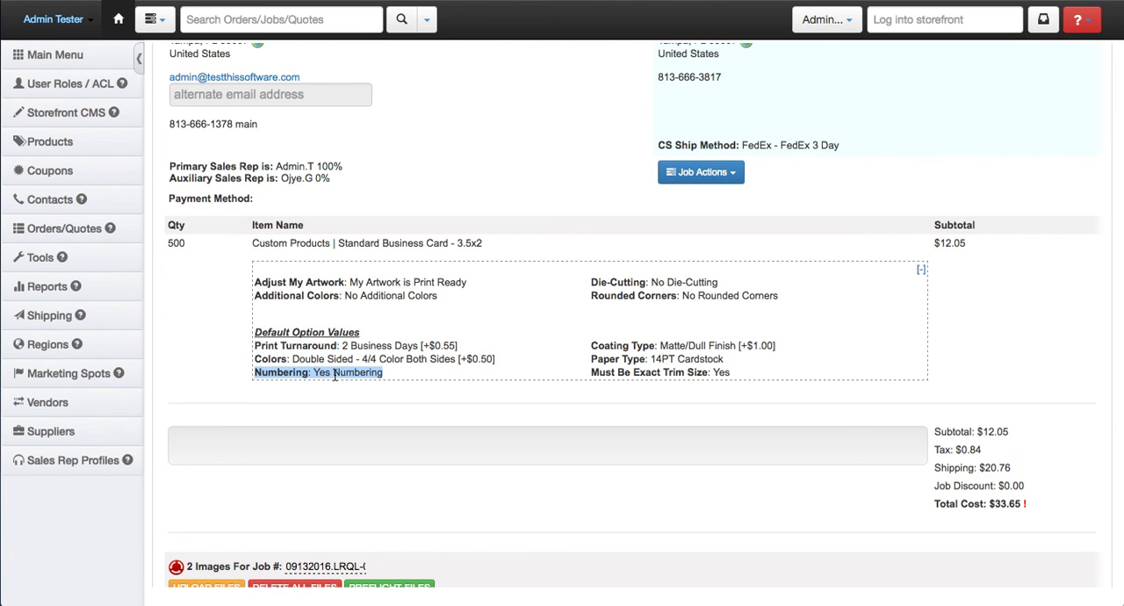
left_click(335, 375)
scroll(549, 334, "up", 5)
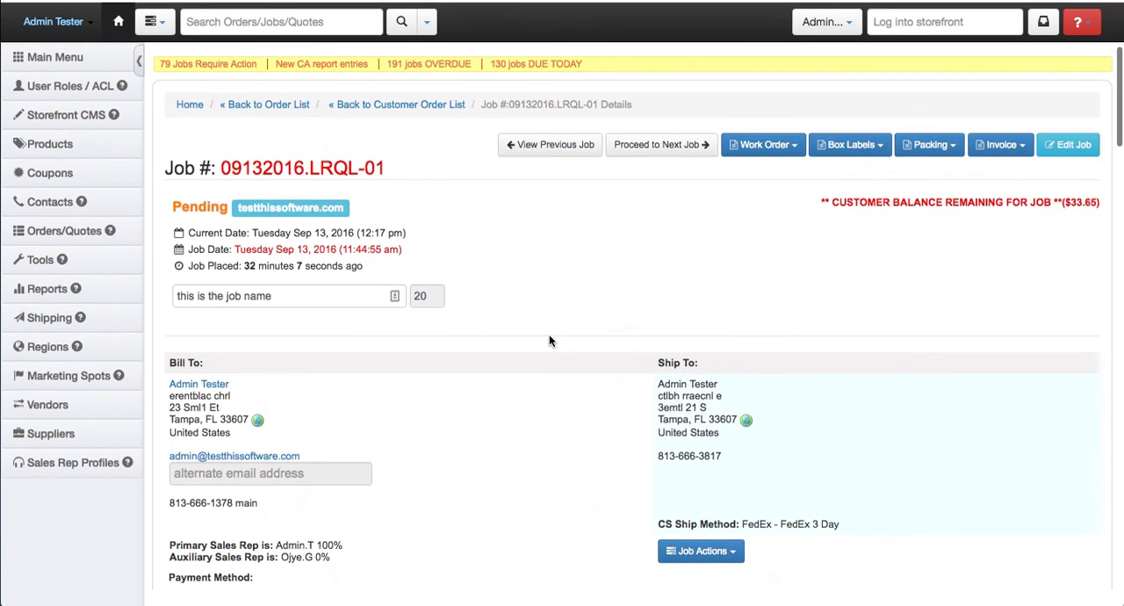